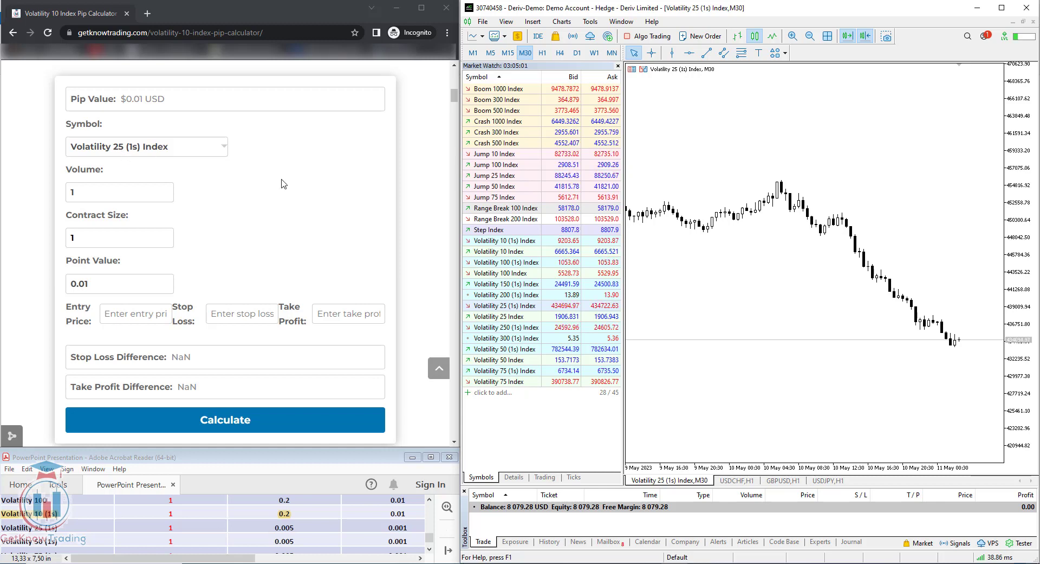
Examine the calculator's pip value, entry price and take profit fields, and the Boom and Crash symbols in Market Watch.
left_click(411, 186)
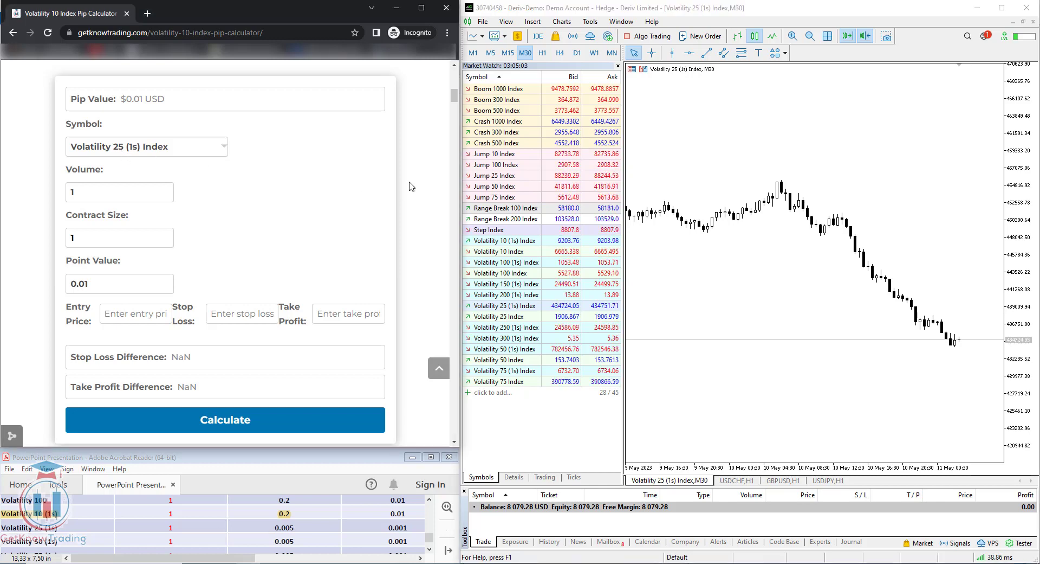
left_click(142, 314)
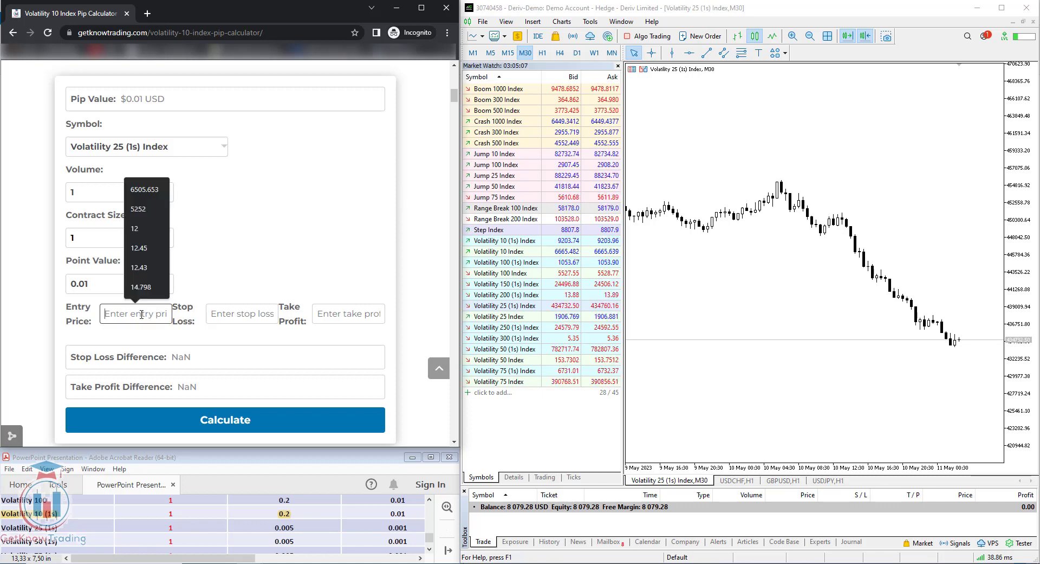
left_click(335, 316)
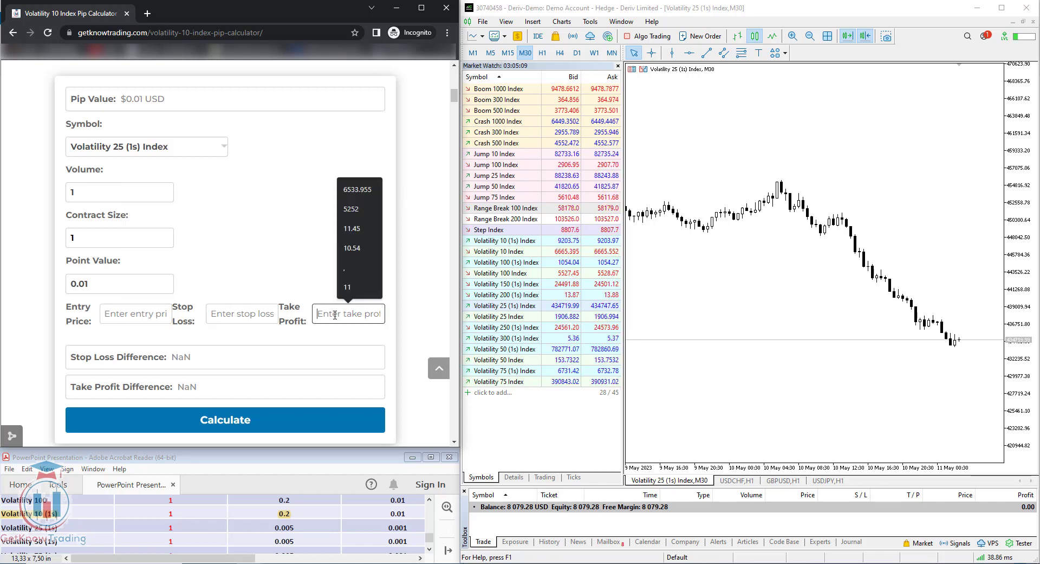
left_click_drag(172, 100, 129, 100)
left_click(705, 275)
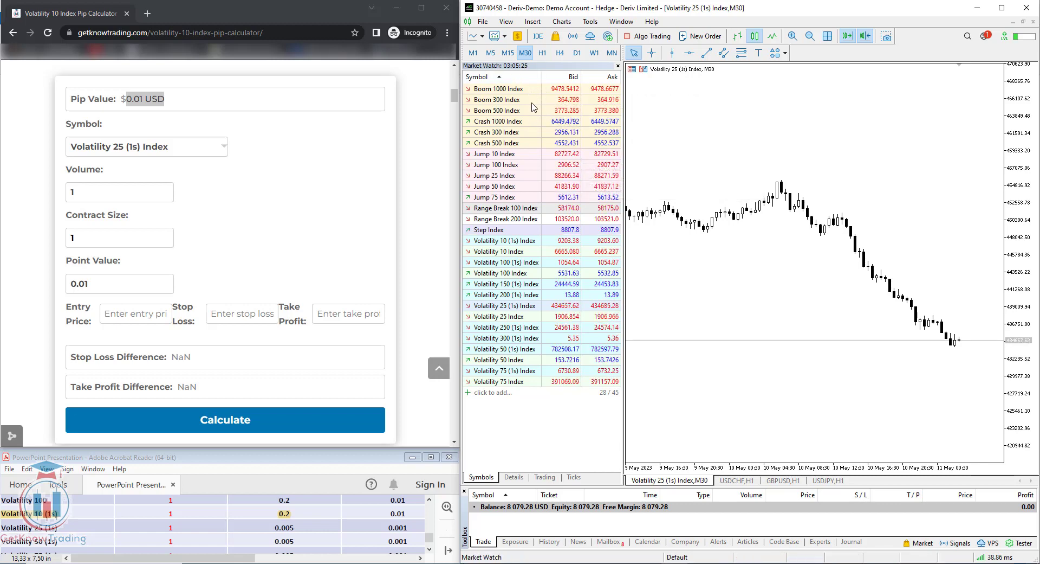
left_click(516, 110)
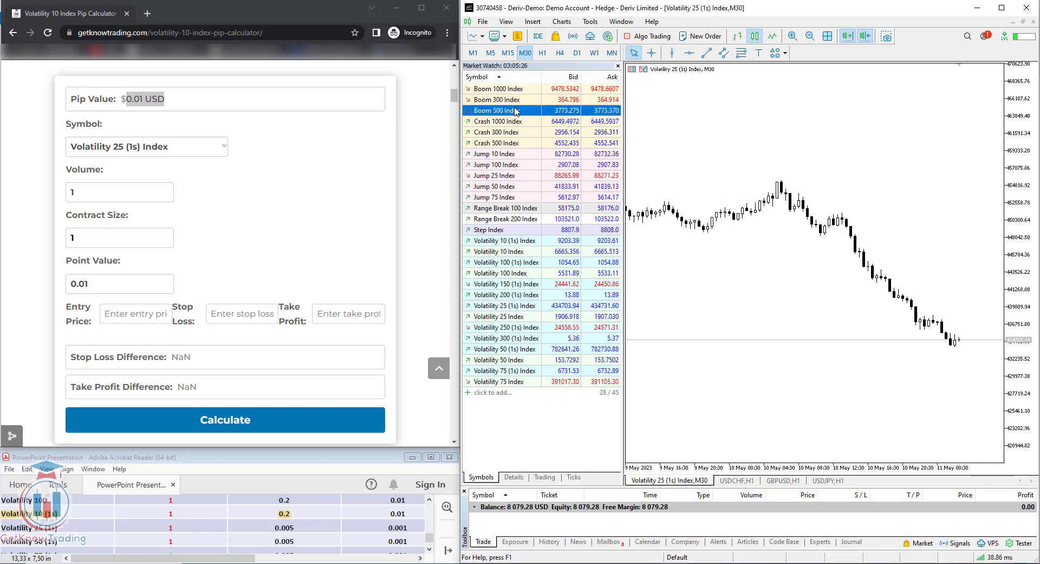
left_click(487, 123)
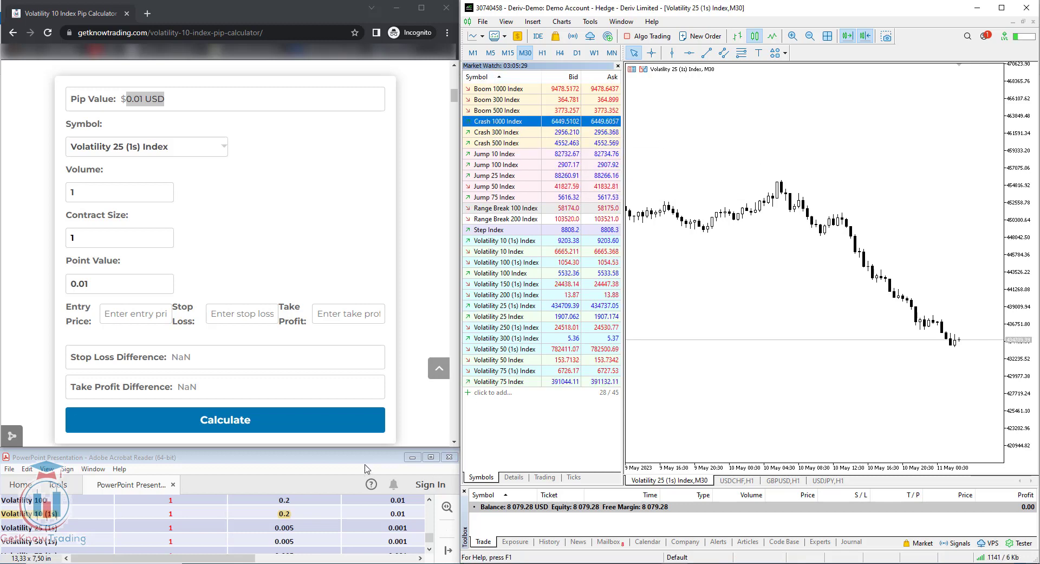
left_click(366, 469)
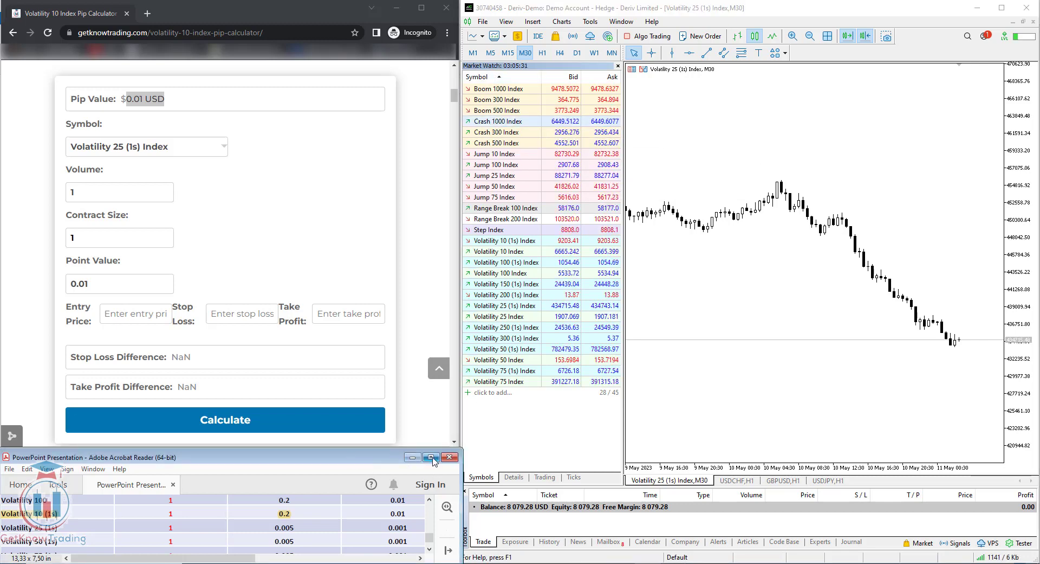
left_click(369, 170)
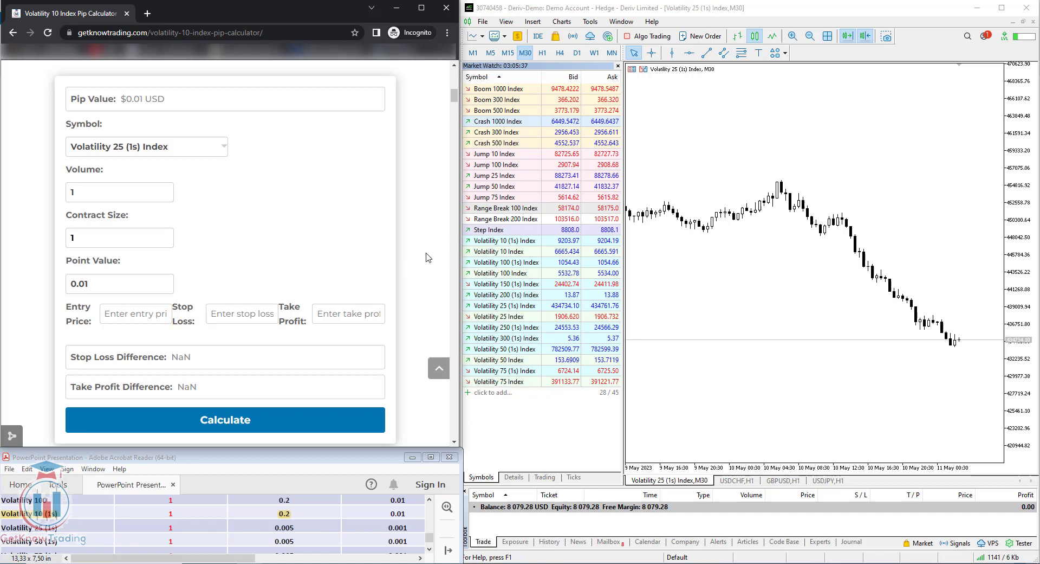
left_click(319, 462)
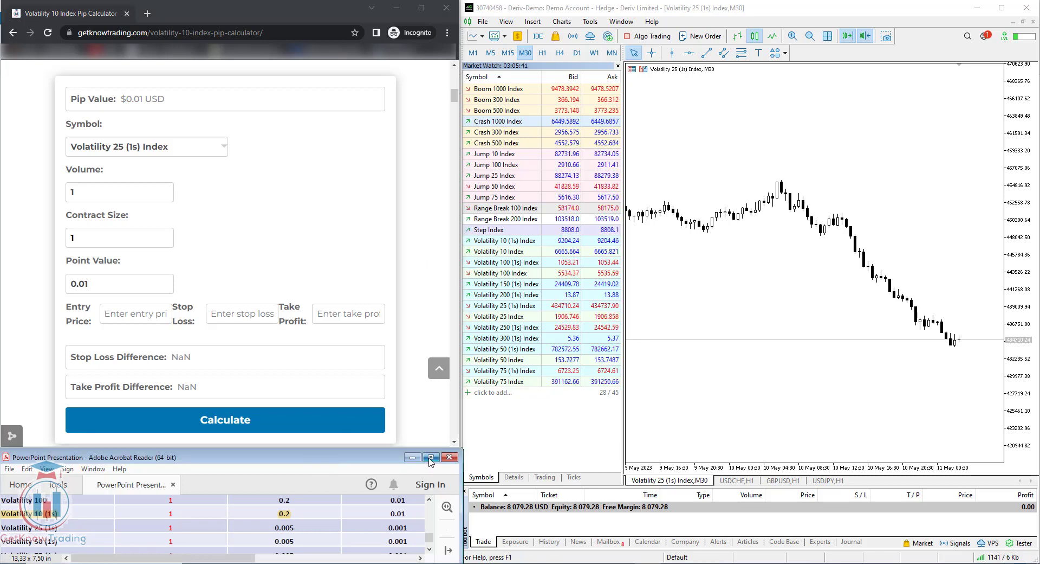
Review the Synthetic Pip Table, calculation steps and Volatility 10 Index specification pages of the PDF at full size, then restore its window.
left_click(430, 457)
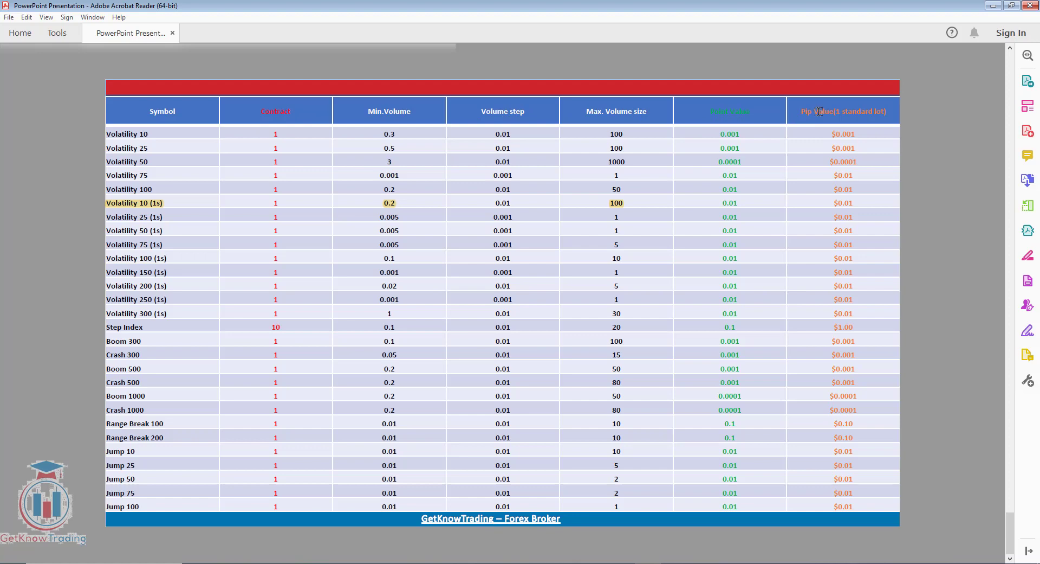
key("Left")
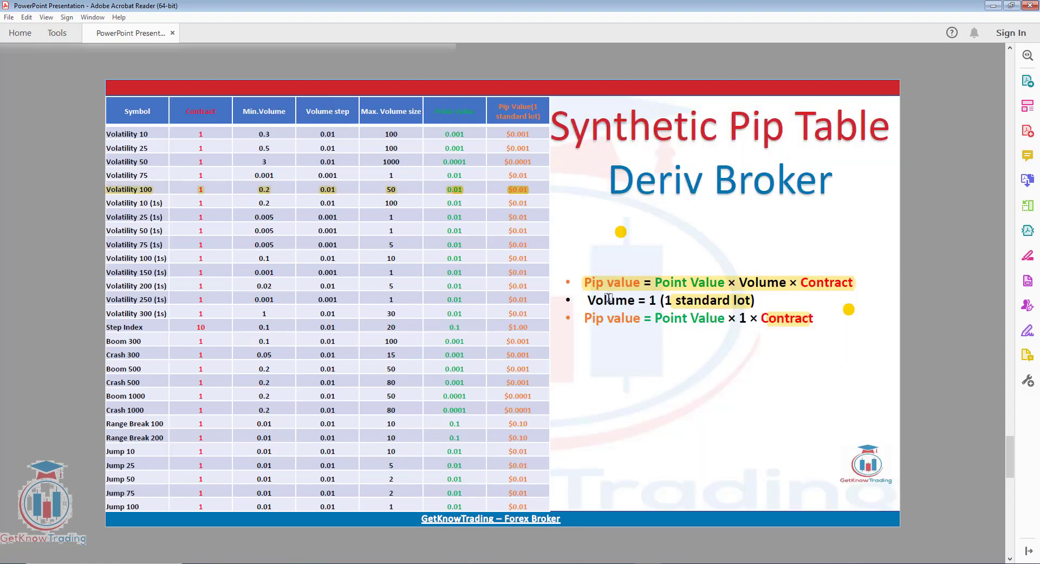
key("Left")
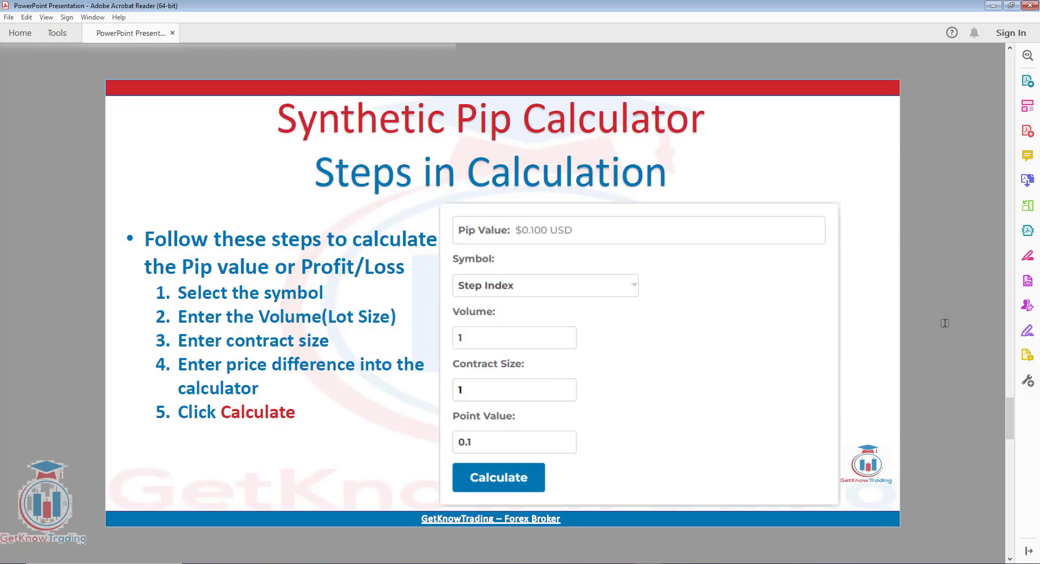
key("Left")
key("Left")
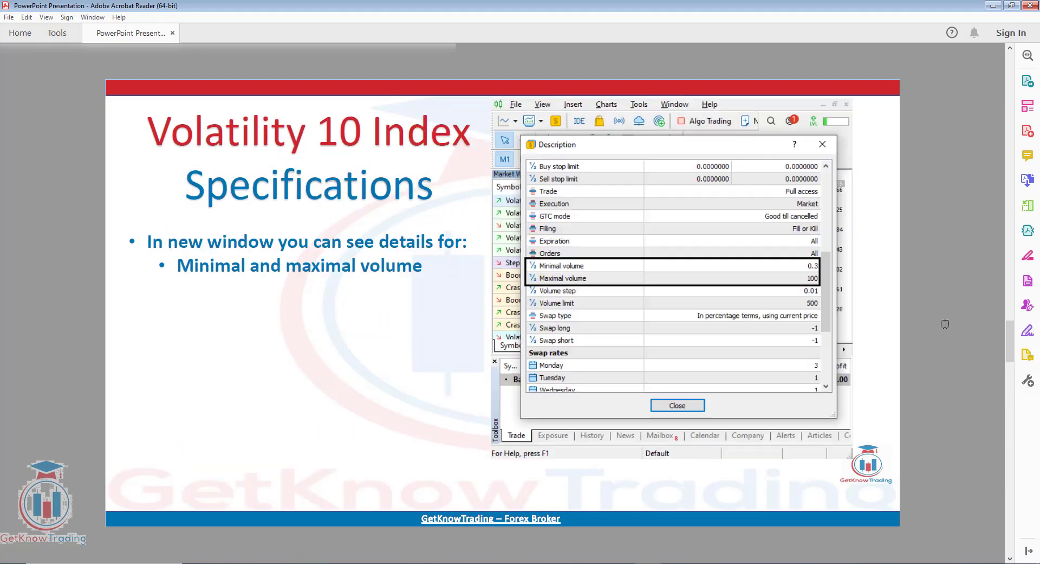
key("Left")
key("Left")
key("Right")
key("Right")
key("Right")
key("Right")
key("Right")
key("Right")
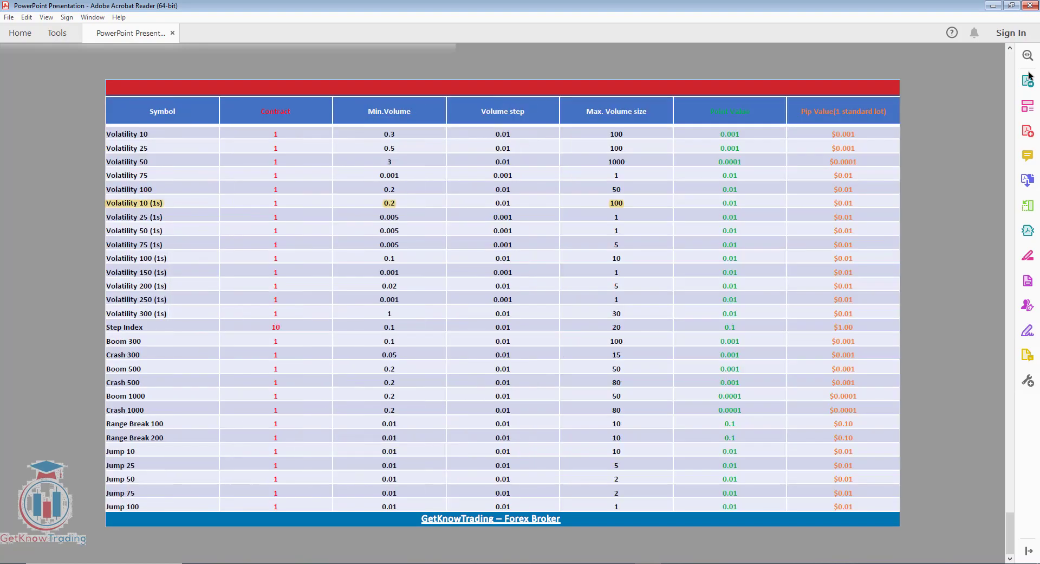
left_click(1012, 5)
scroll(350, 519, "down", 5)
scroll(350, 519, "down", 1)
Choose Volatility 25 (1s) Index as the symbol in the pip calculator.
left_click(425, 204)
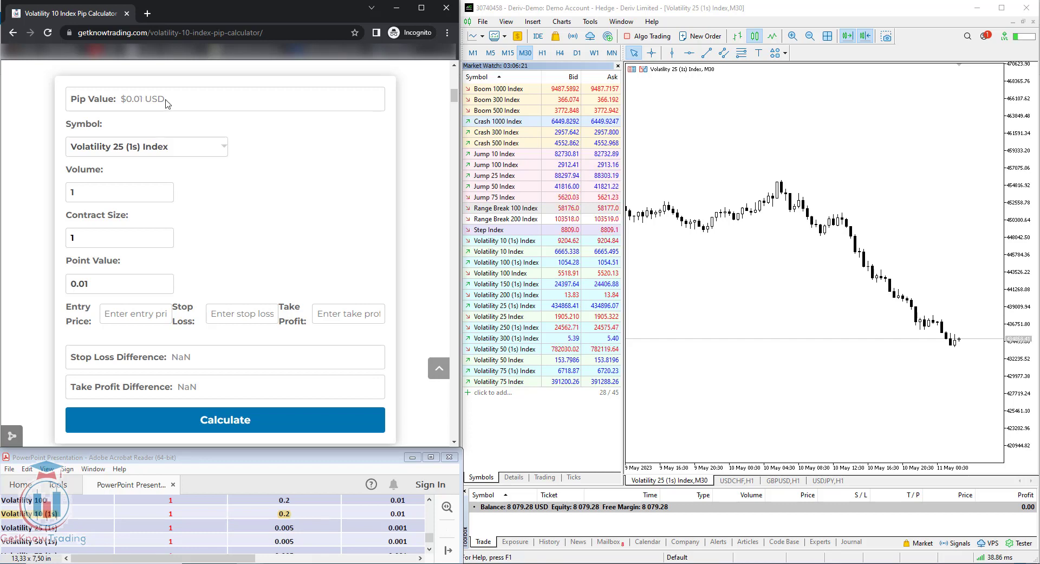
left_click_drag(165, 99, 124, 101)
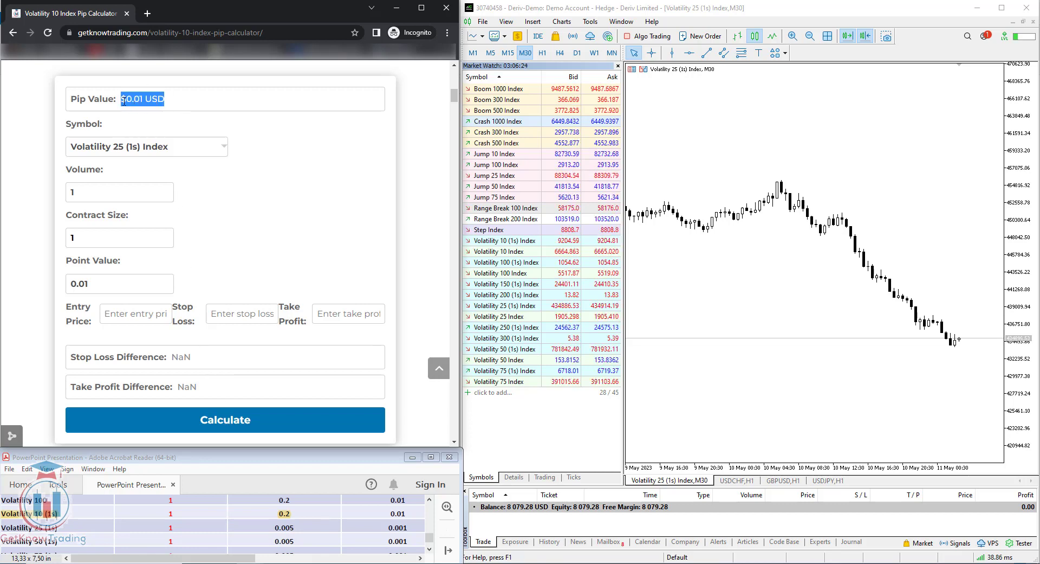
left_click(224, 148)
mouse_move(223, 169)
left_mouse_down()
mouse_move(223, 232)
mouse_move(224, 171)
left_mouse_up()
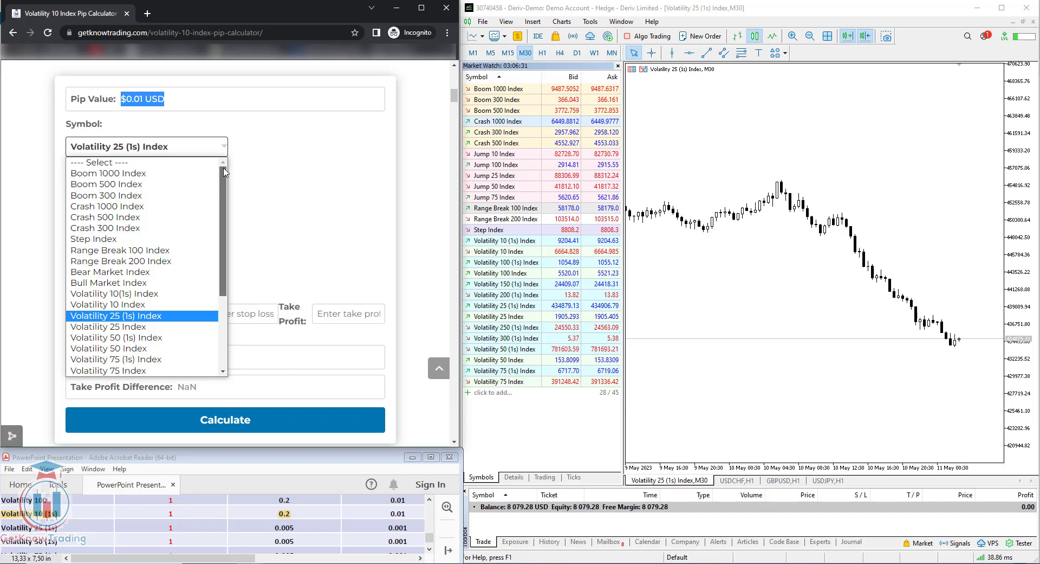
left_click(140, 318)
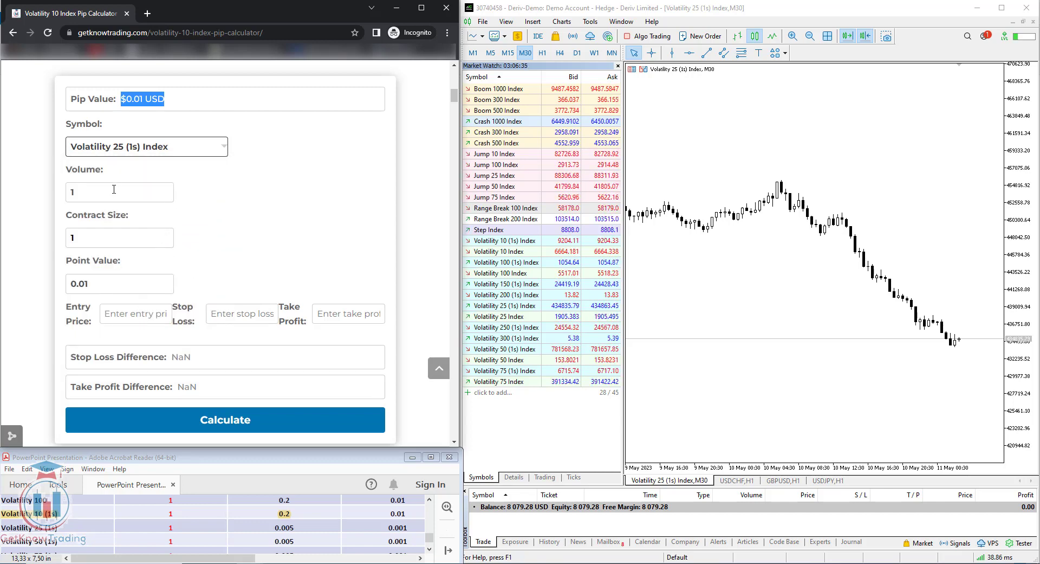
Examine the calculator's volume, contract size, point value and pip value, comparing the point value with the decimals on the chart's price scale.
left_click(80, 191)
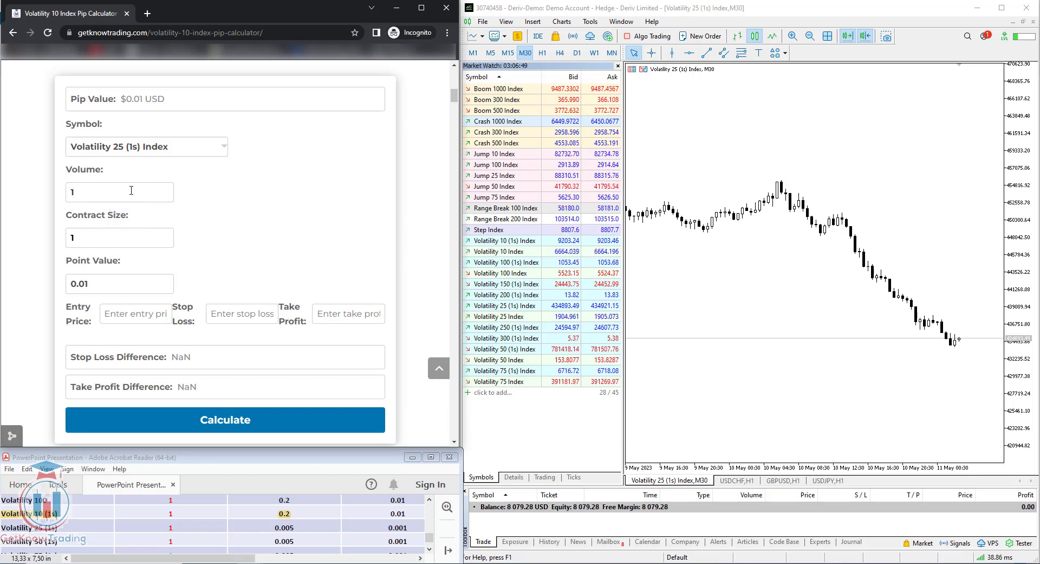
left_click(108, 236)
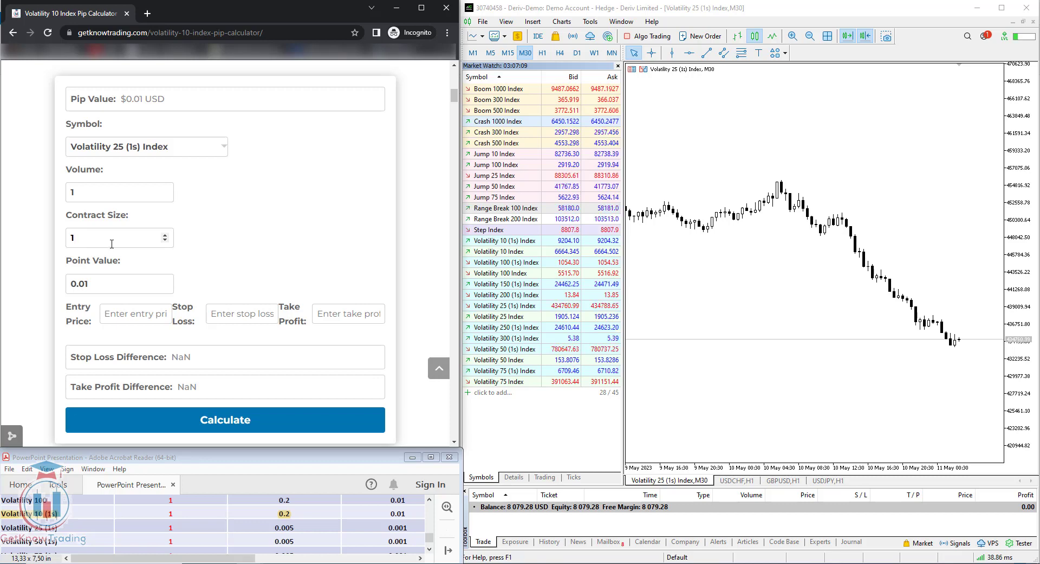
left_click_drag(100, 281, 73, 284)
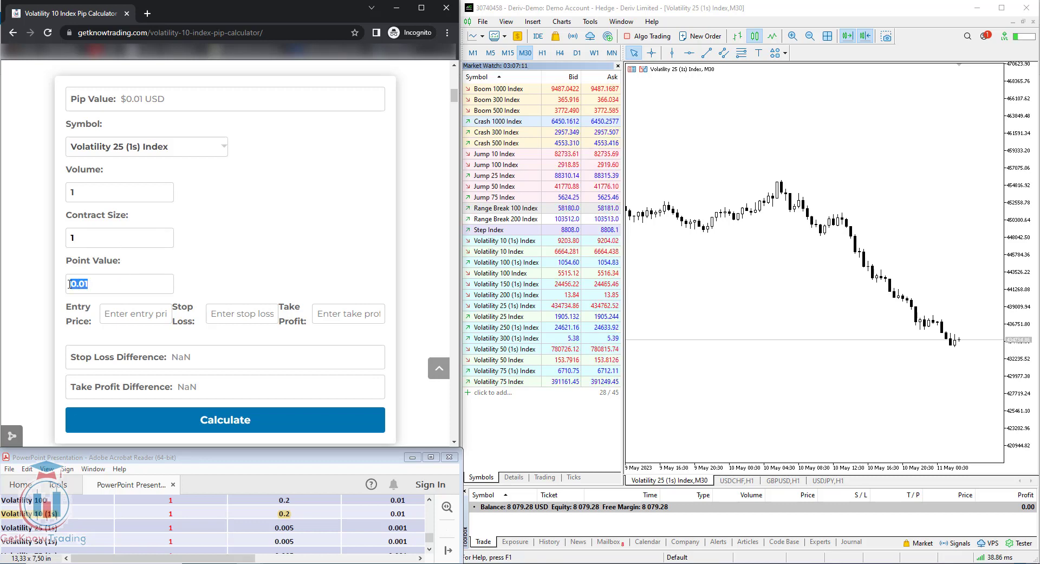
left_click(91, 282)
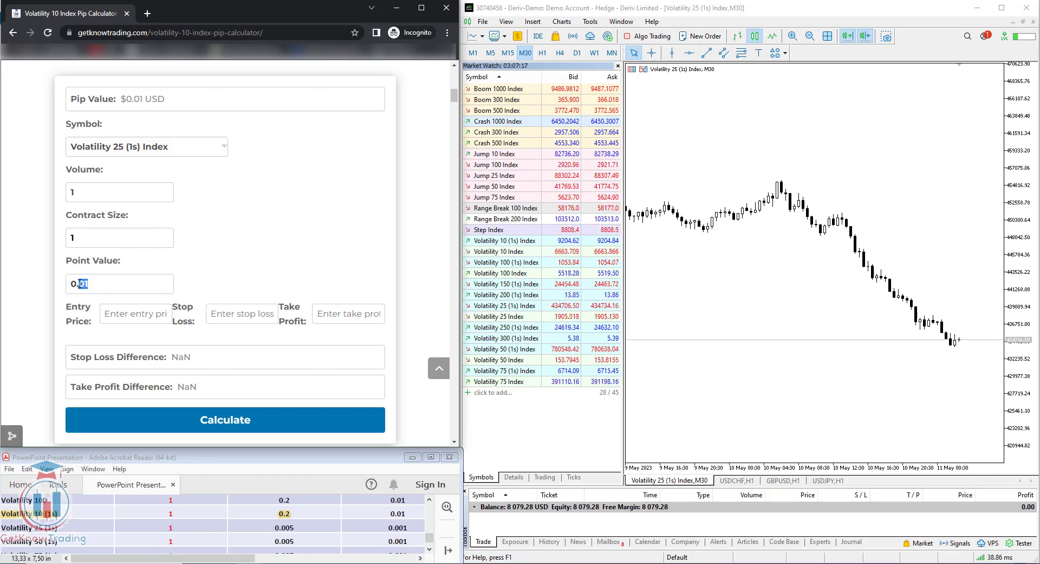
left_click(739, 139)
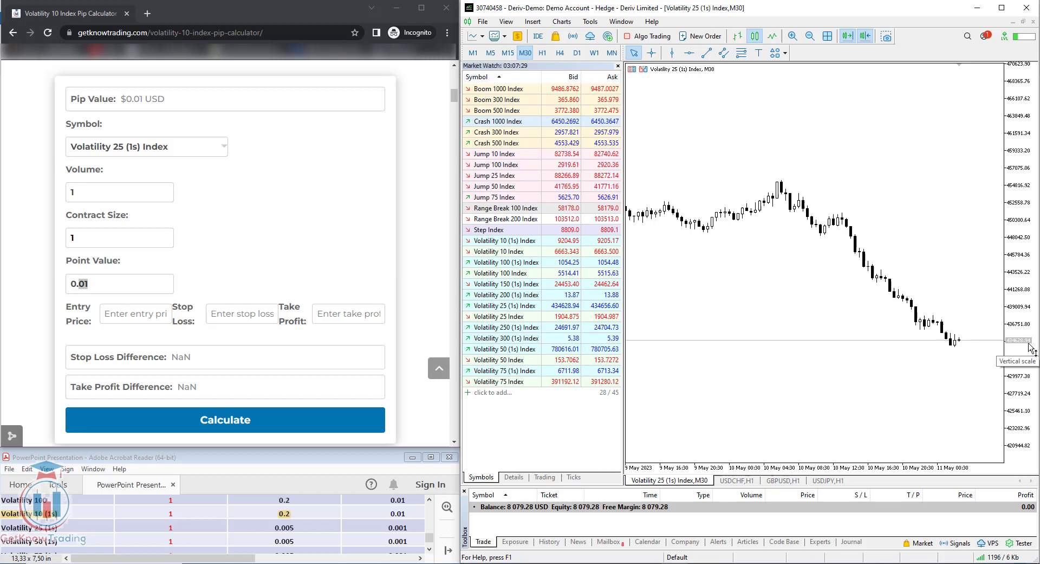
left_click(100, 284)
left_click_drag(85, 287, 71, 287)
left_click(99, 285)
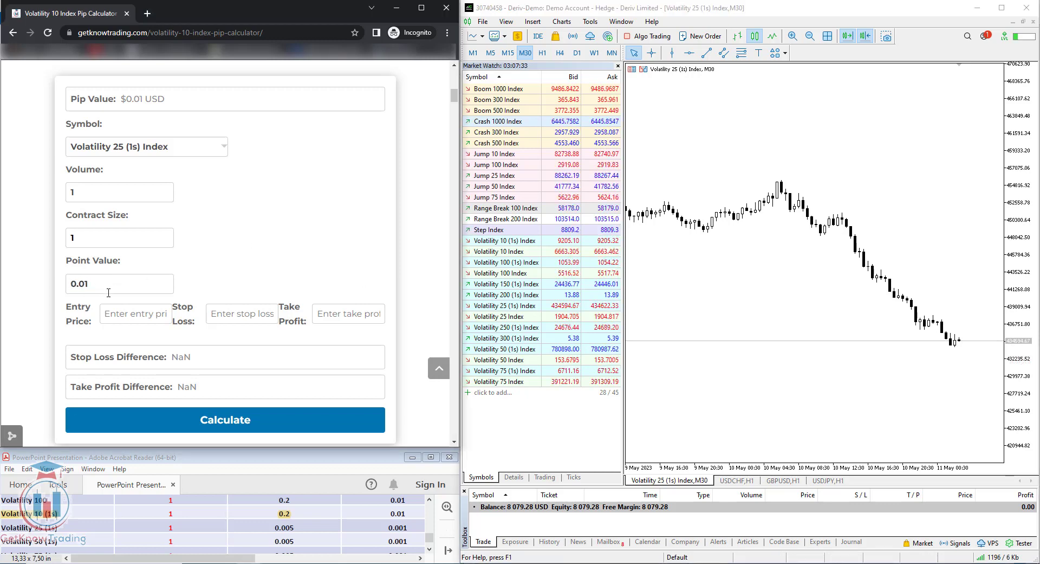
left_click_drag(148, 100, 123, 100)
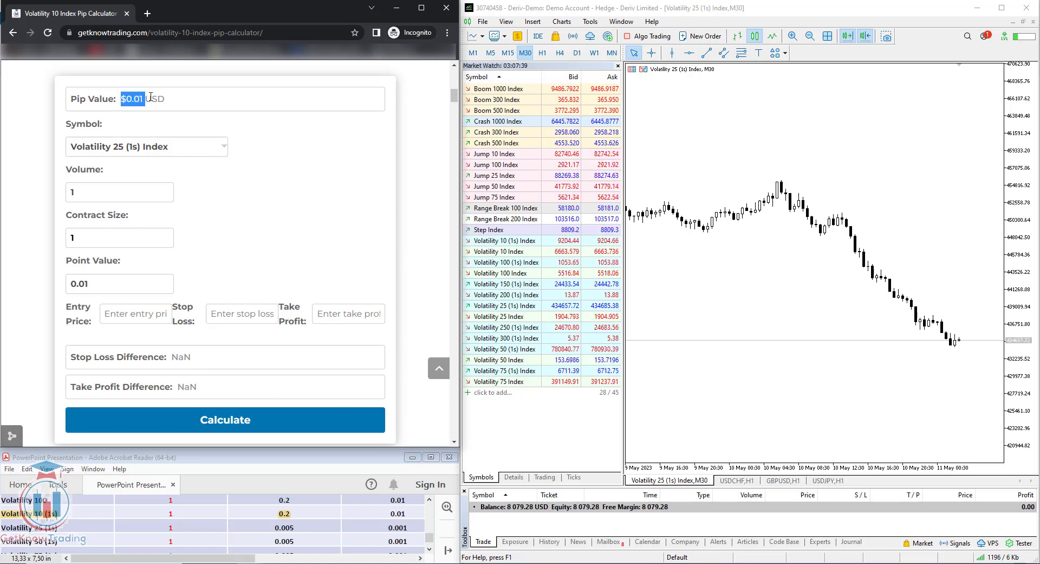
left_click(928, 364)
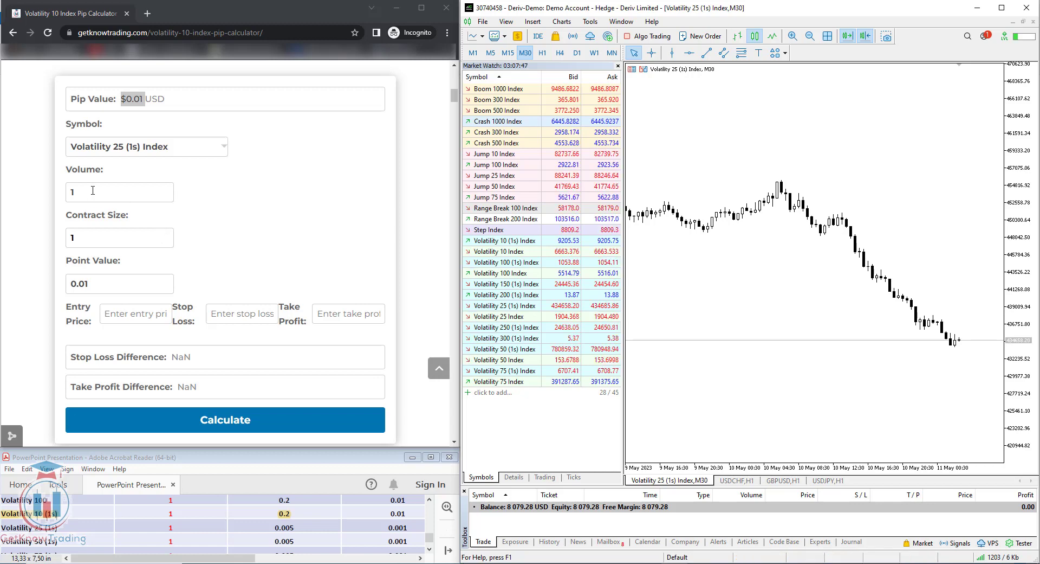
Set the volume to 10 and calculate the pip value for Volatility 25 (1s) Index.
double_click(70, 192)
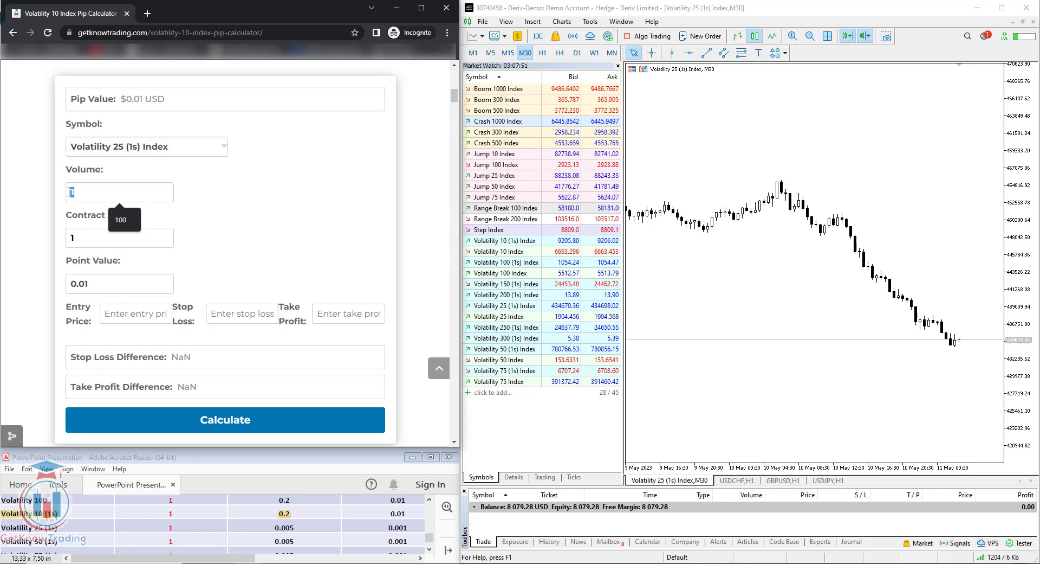
left_click(69, 191)
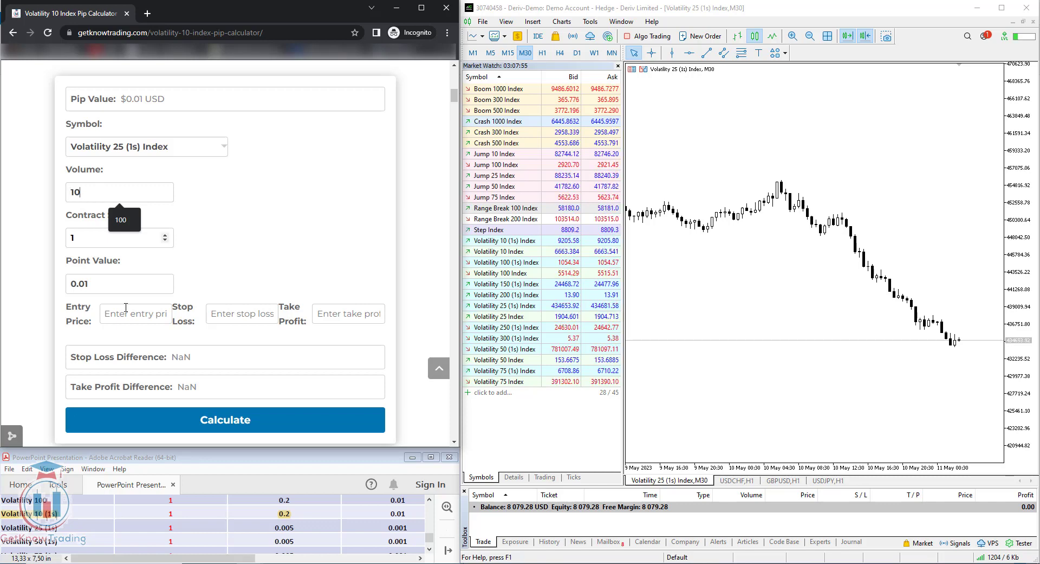
left_click(203, 423)
left_click_drag(143, 99, 130, 101)
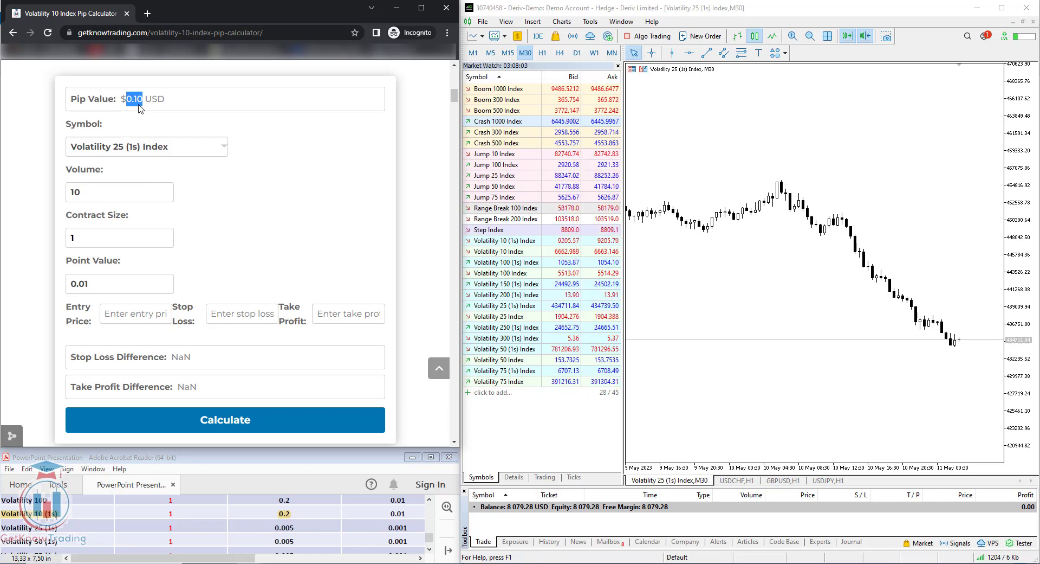
Set the calculator's volume to 1, leaving the entry price empty.
left_click_drag(84, 191, 68, 191)
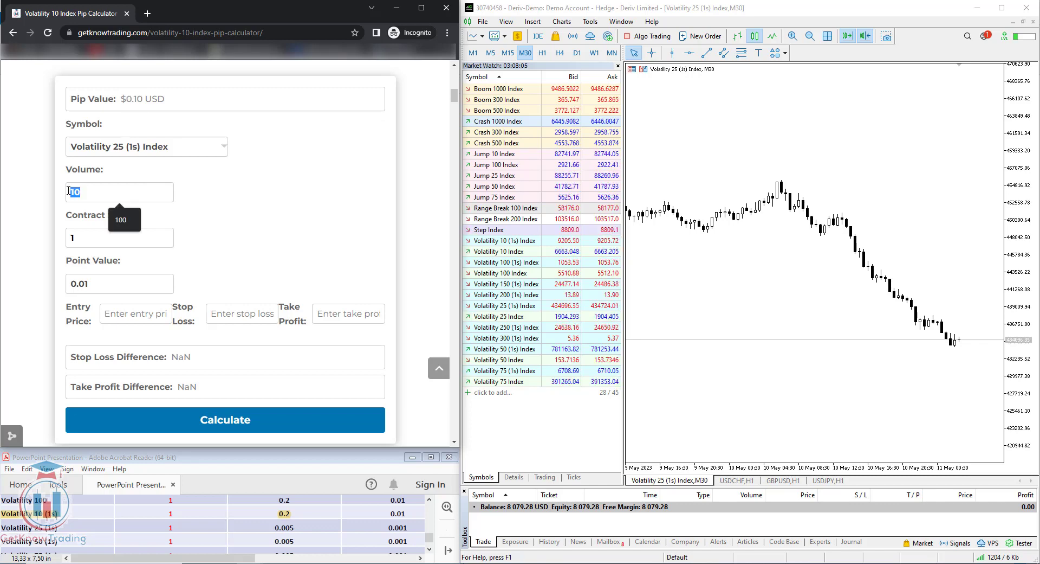
type("1")
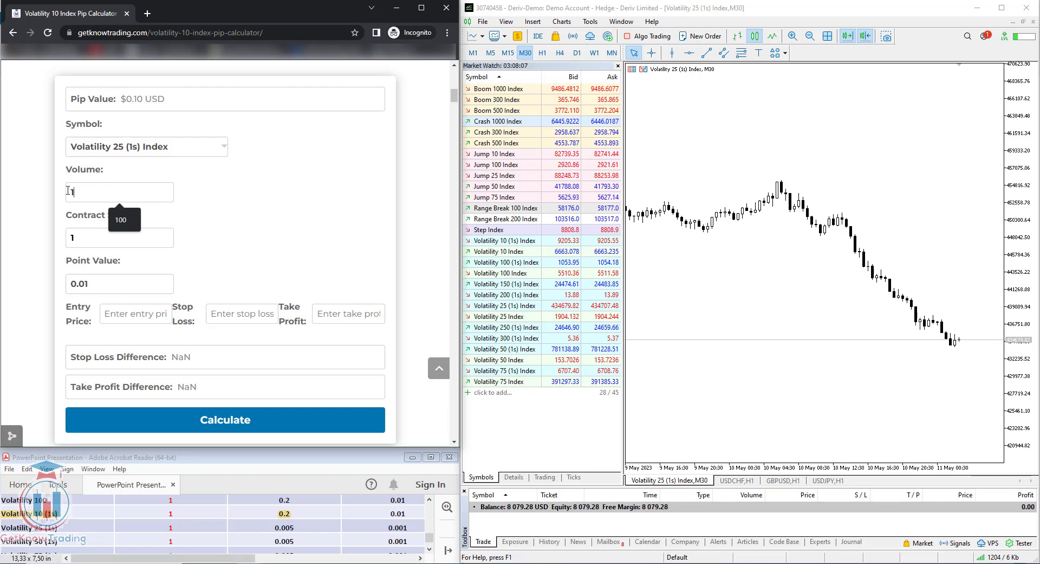
left_click(230, 200)
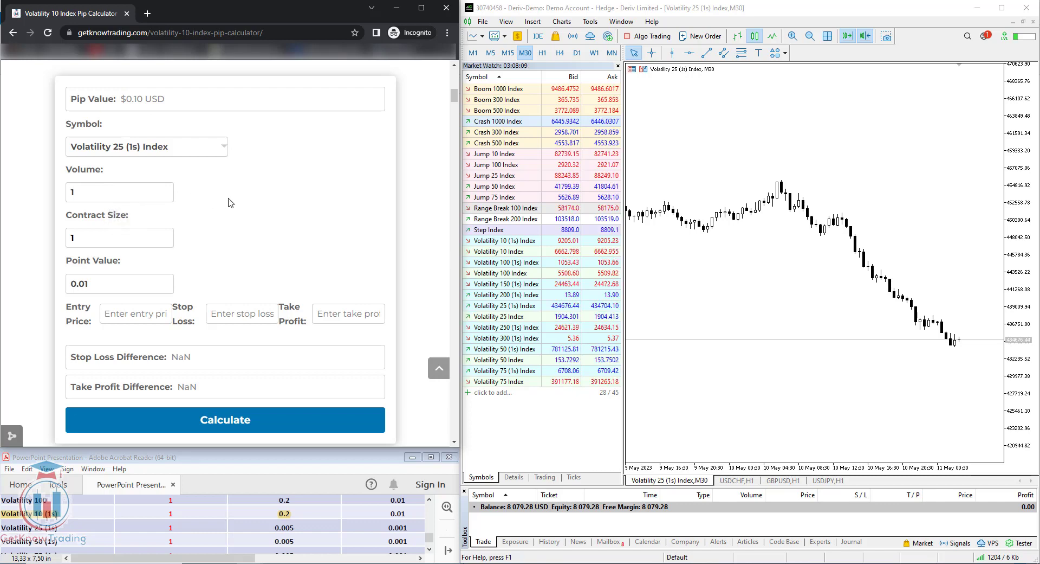
left_click(126, 317)
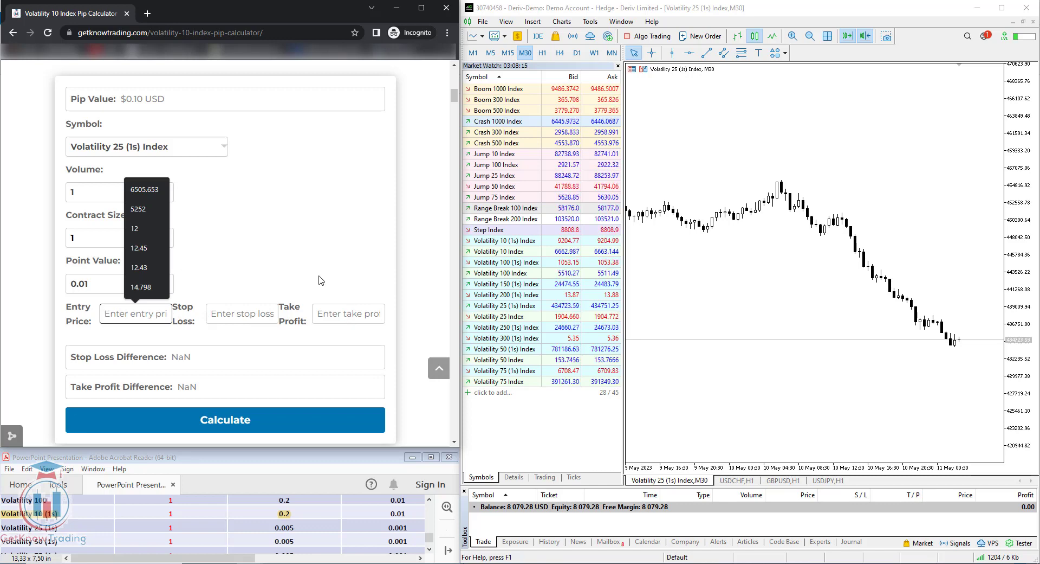
left_click(301, 249)
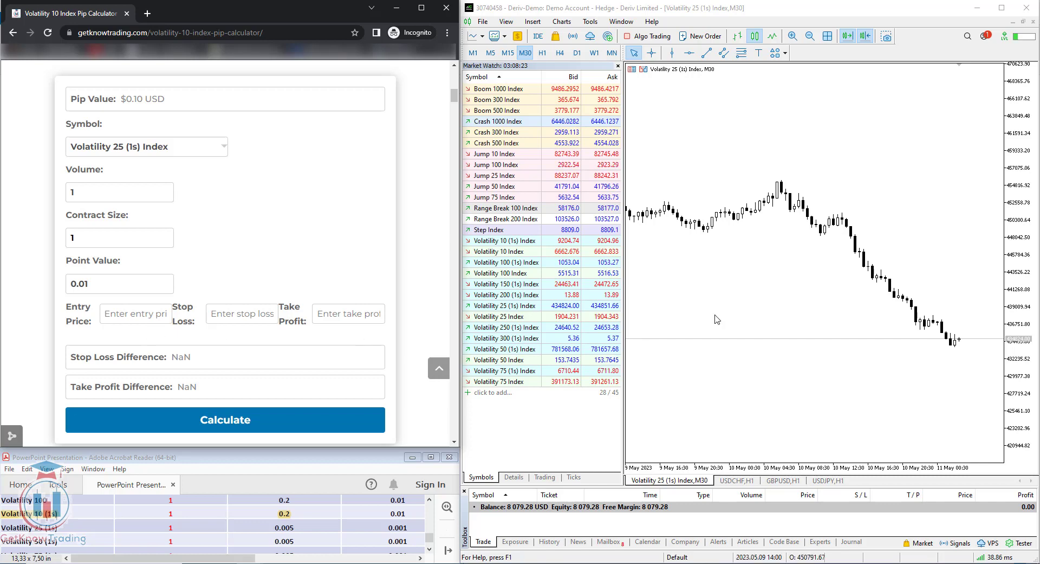
Draw a descending trendline on the Volatility 25 (1s) M30 chart from the 10 May swing high near 455,000 to about 440,000.
left_click(717, 255)
left_click(706, 52)
mouse_move(781, 177)
left_mouse_down()
mouse_move(952, 331)
mouse_move(984, 337)
mouse_move(999, 299)
left_mouse_up()
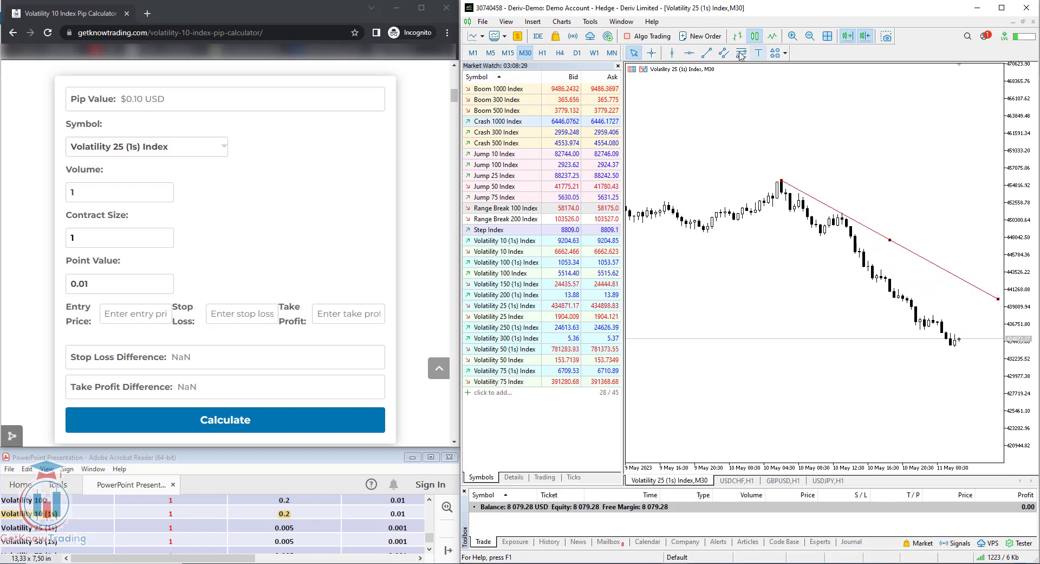
Draw a descending trendline under the falling lows from about 451,300 to 430,600, and a horizontal line at about 434,846.
left_click(705, 54)
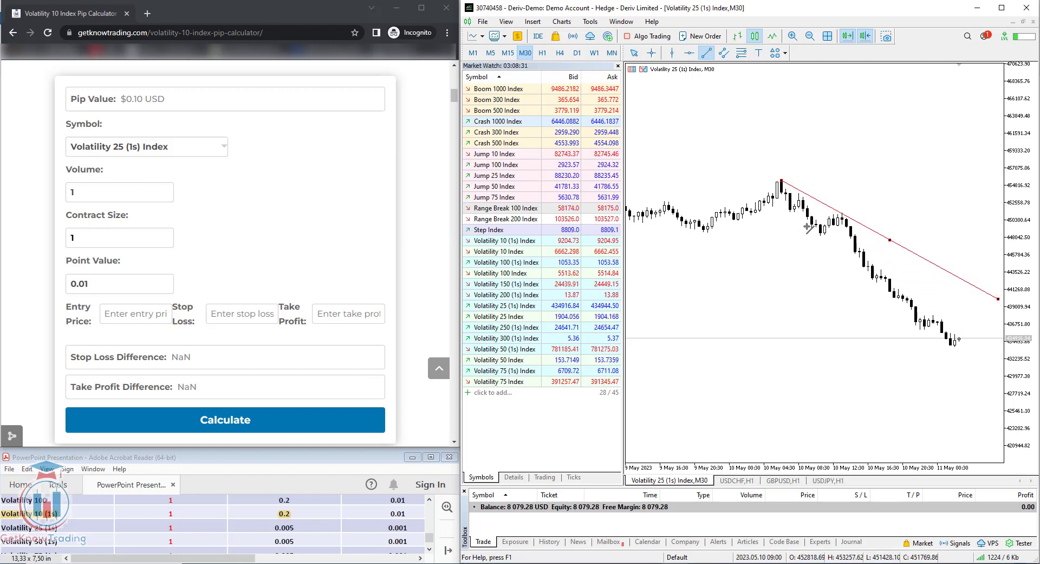
mouse_move(790, 212)
left_mouse_down()
mouse_move(970, 363)
mouse_move(964, 371)
left_mouse_up()
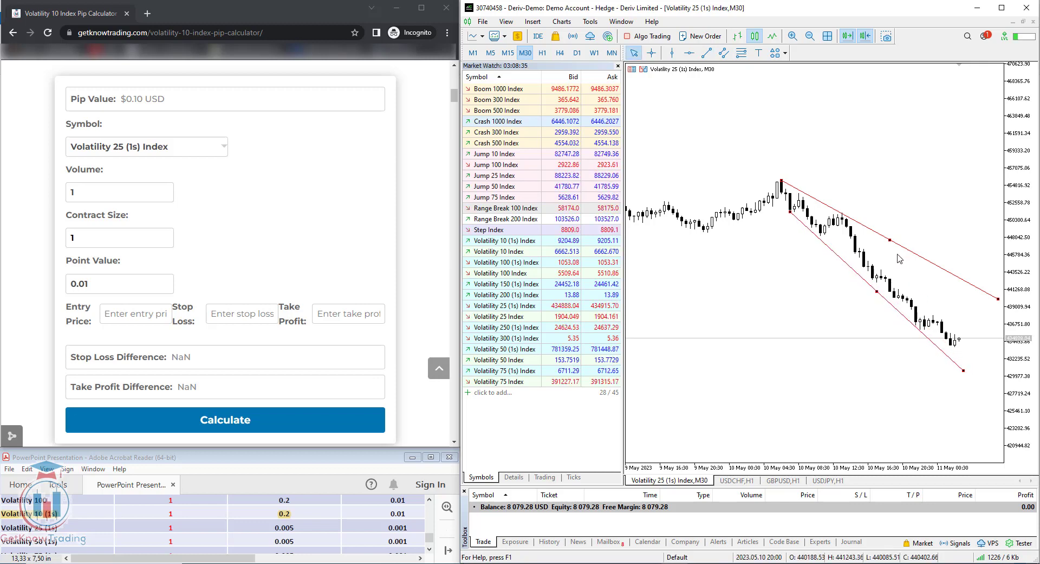
left_click(689, 52)
left_click(801, 339)
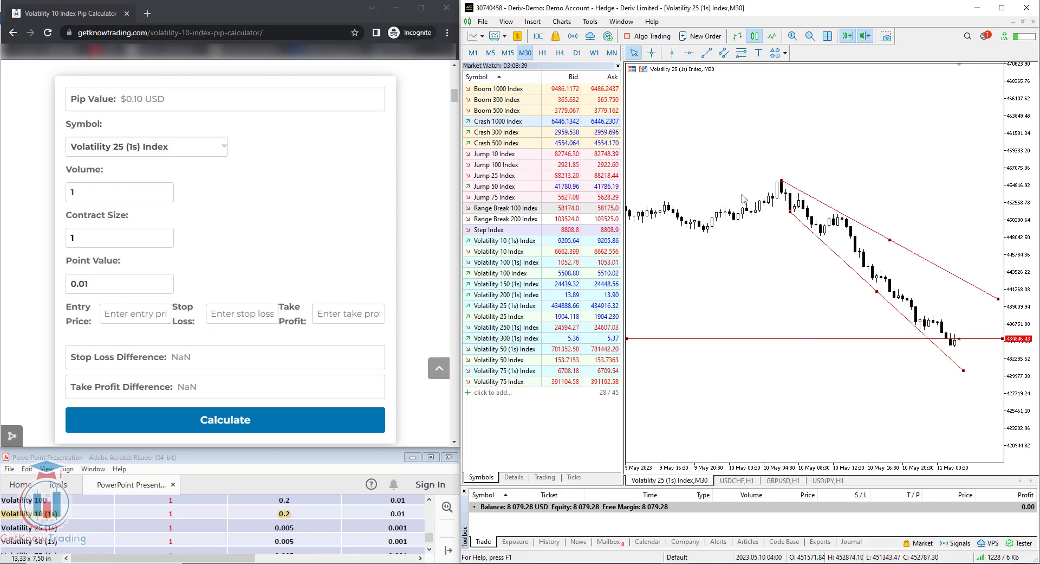
Draw two more horizontal lines on the chart, at 427,789.77 for take profit and 438,163.06 for stop loss.
left_click(688, 52)
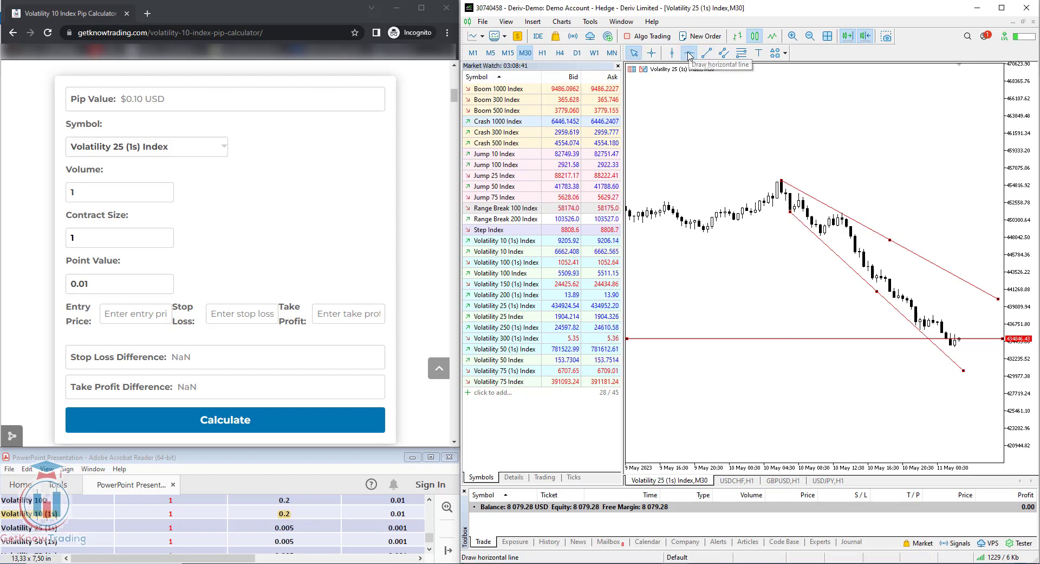
left_click(755, 369)
left_click_drag(755, 370, 765, 393)
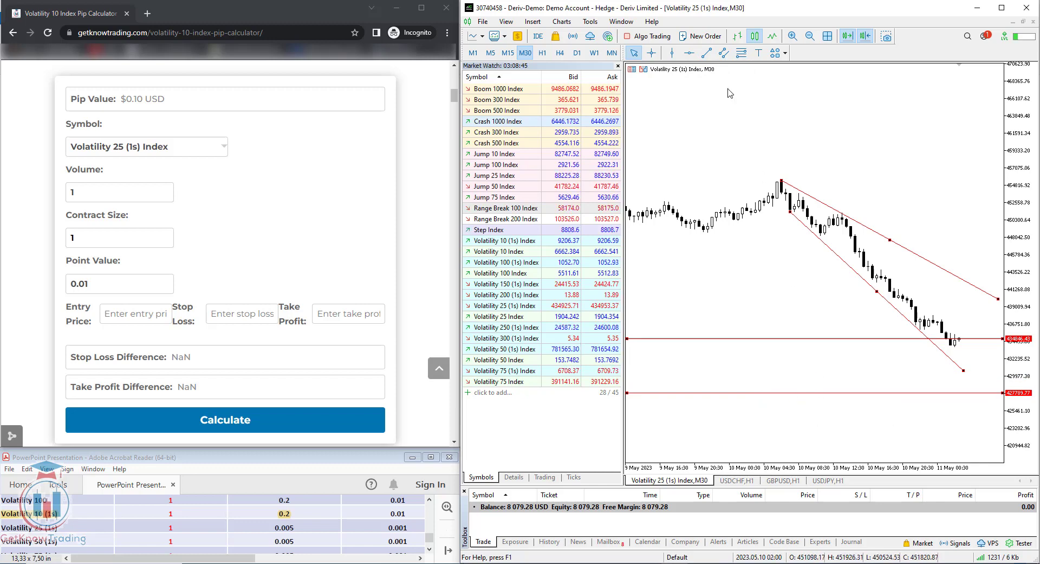
left_click(689, 53)
left_click(707, 314)
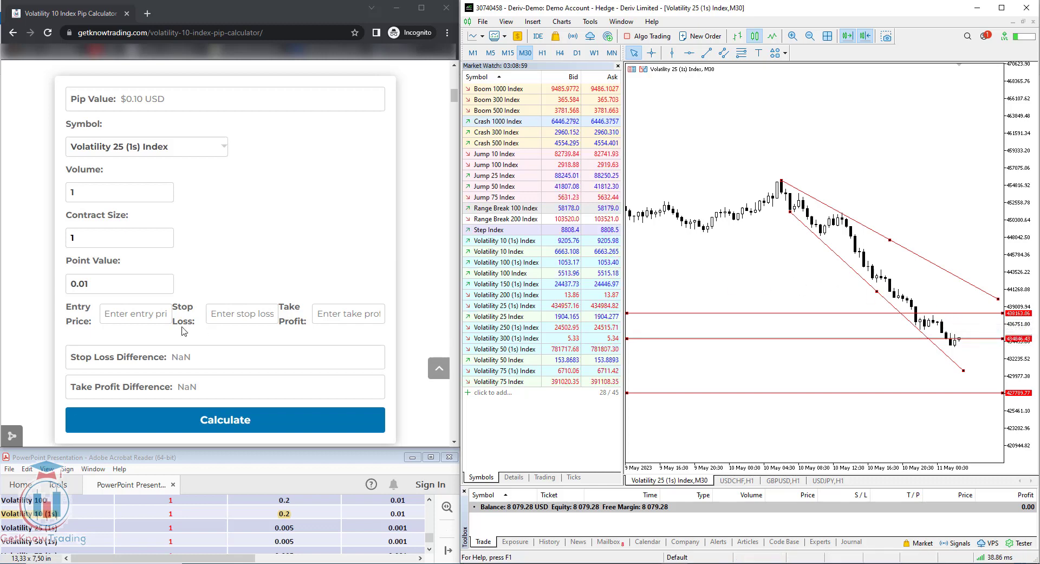
Enter entry price 434846.43, stop loss 438163.06 and take profit 427789.77 in the calculator and calculate the differences.
left_click(123, 316)
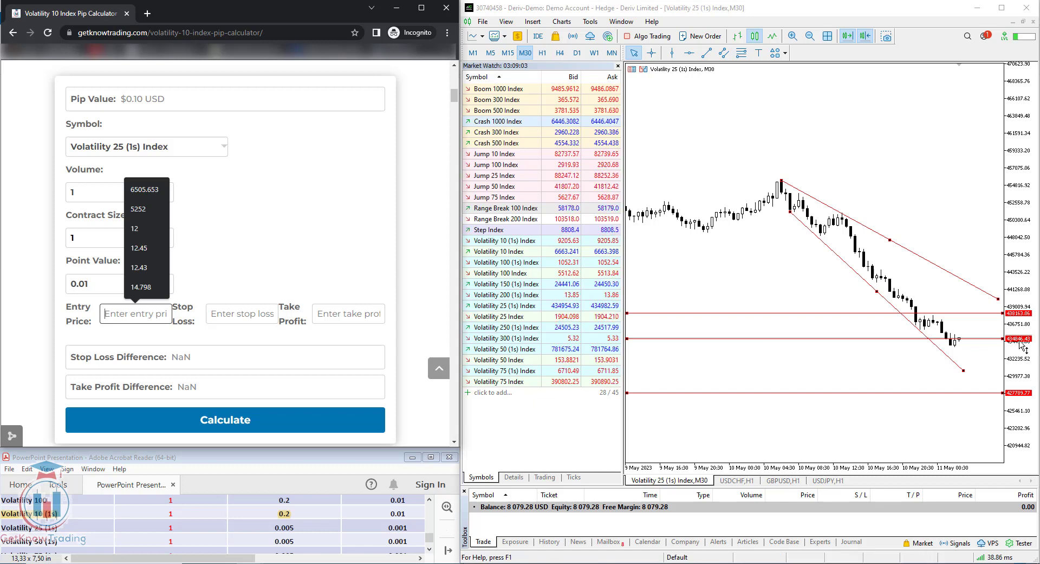
type("4")
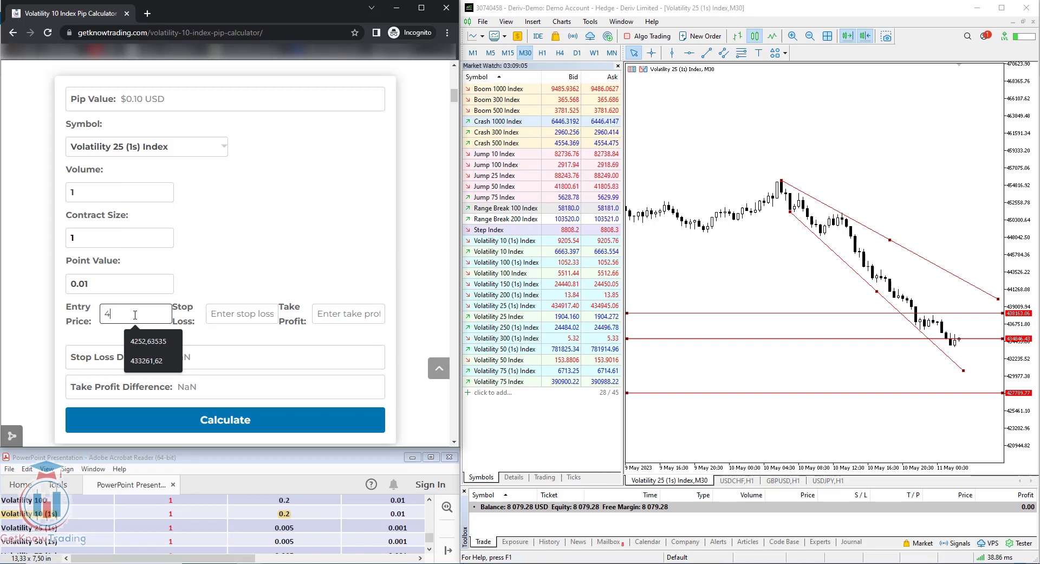
type("348")
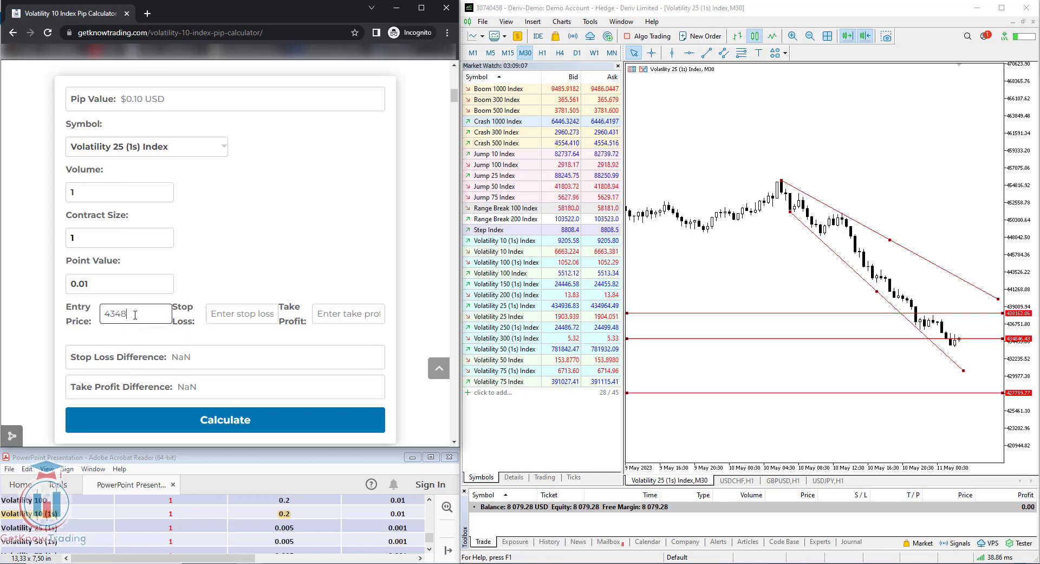
type("46,43")
left_click(250, 314)
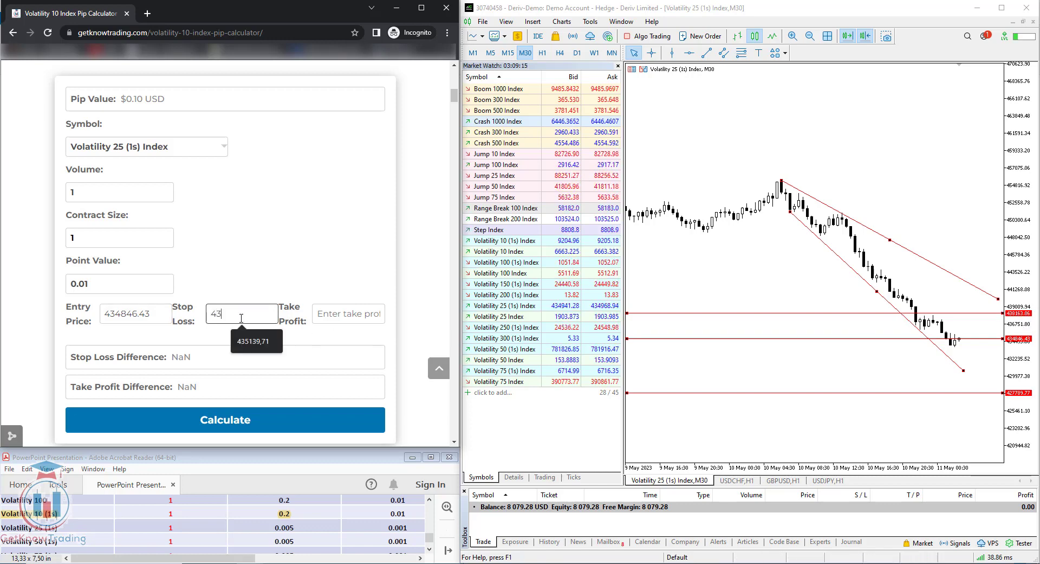
type("8163")
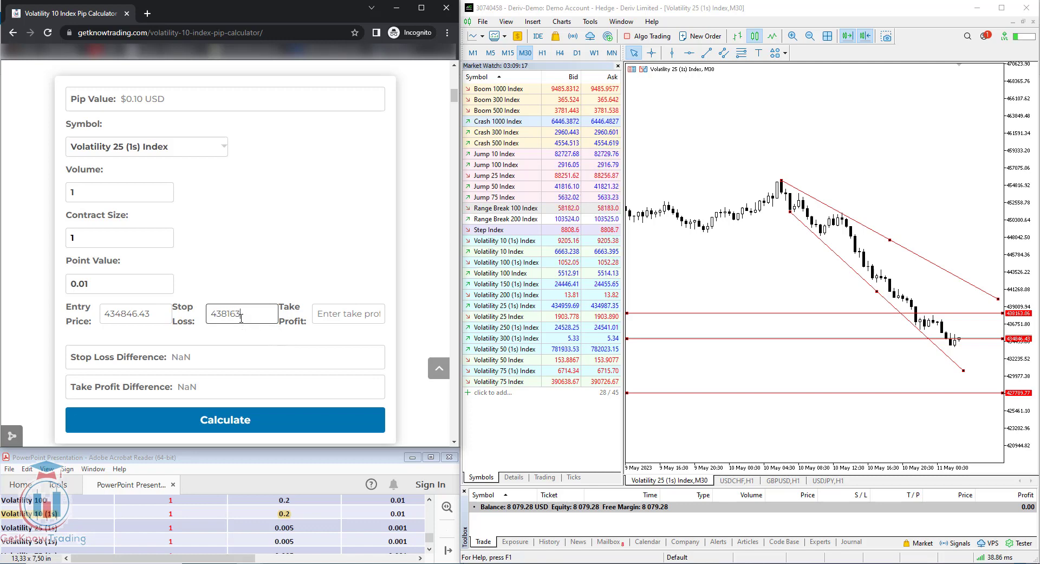
type(".06")
key("Tab")
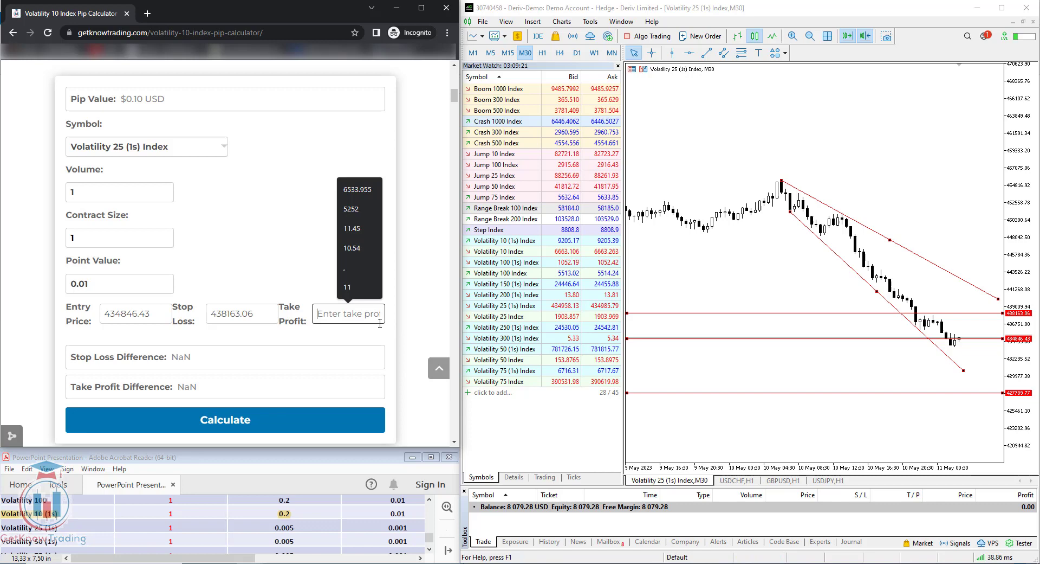
type("4")
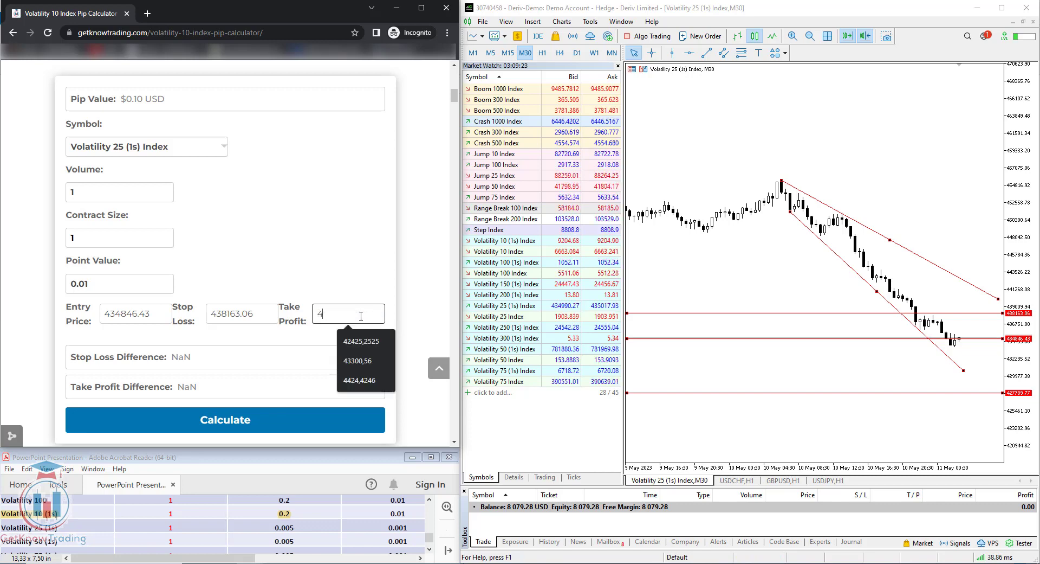
type("27789.77")
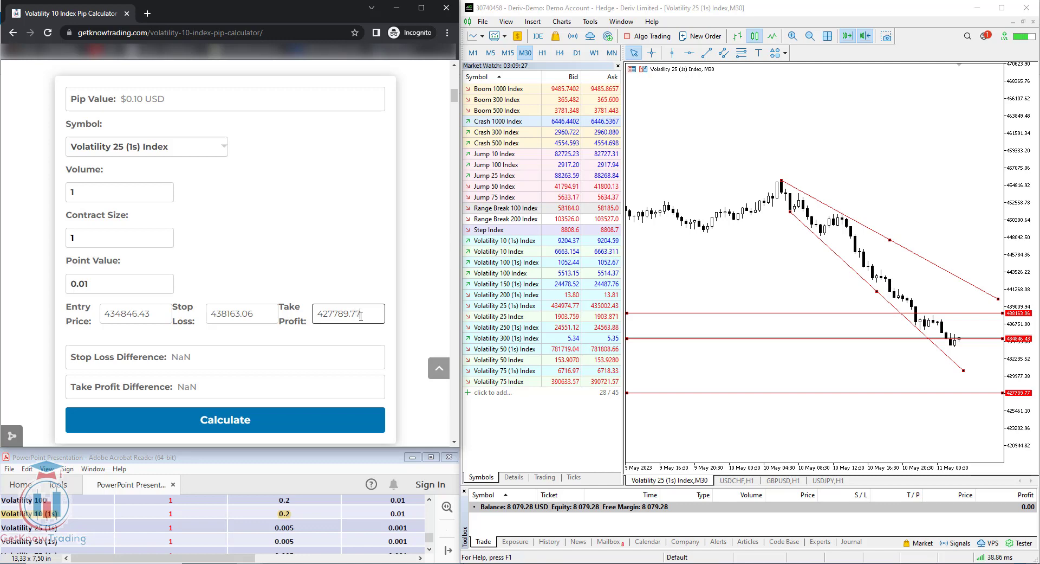
left_click(228, 423)
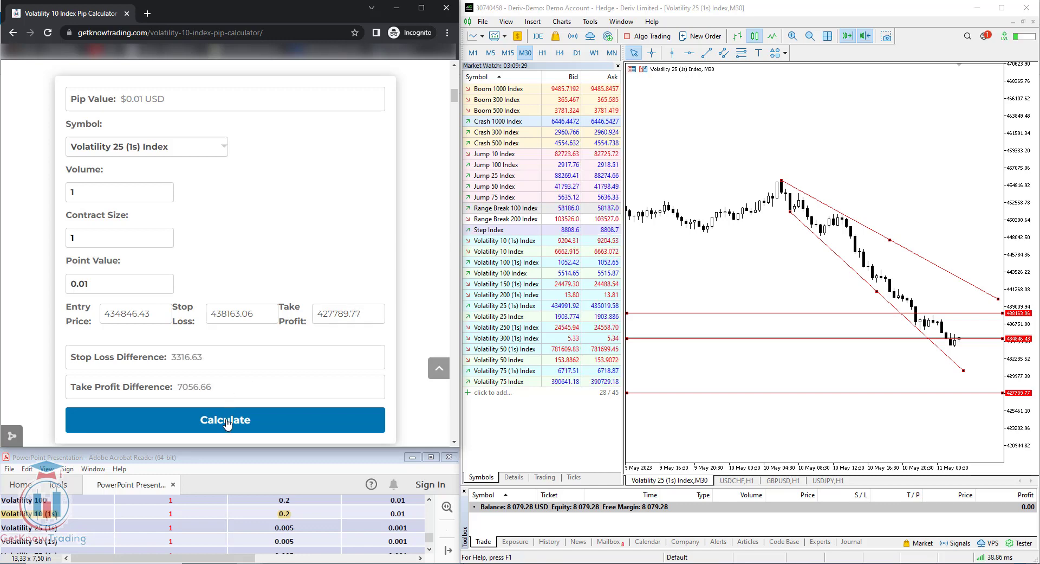
Replace the calculator's point value with the stop loss difference of 3316.63 and calculate the potential loss.
left_click_drag(204, 356, 171, 357)
key("ctrl+c")
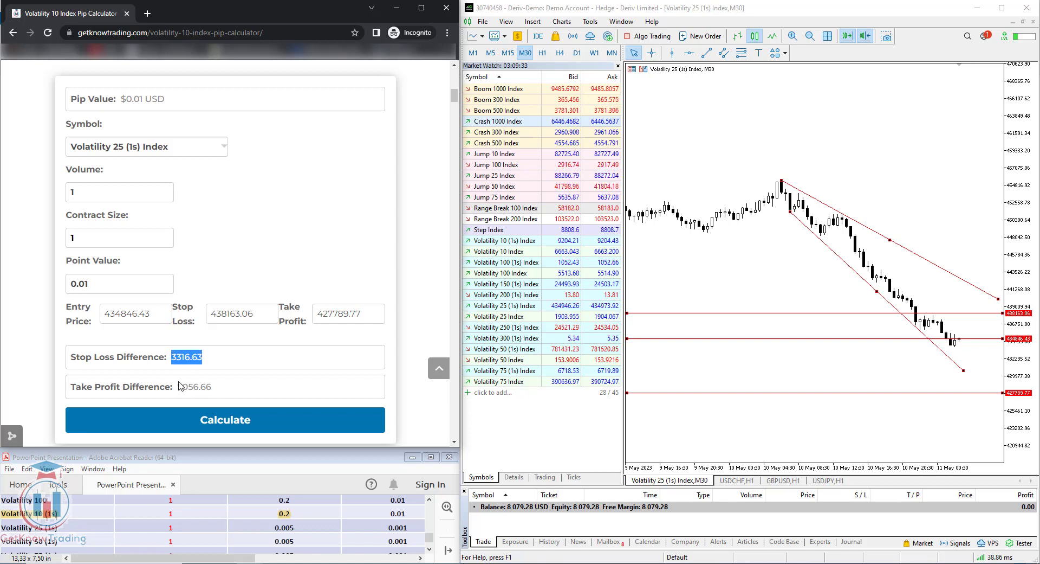
left_click_drag(178, 386, 180, 356)
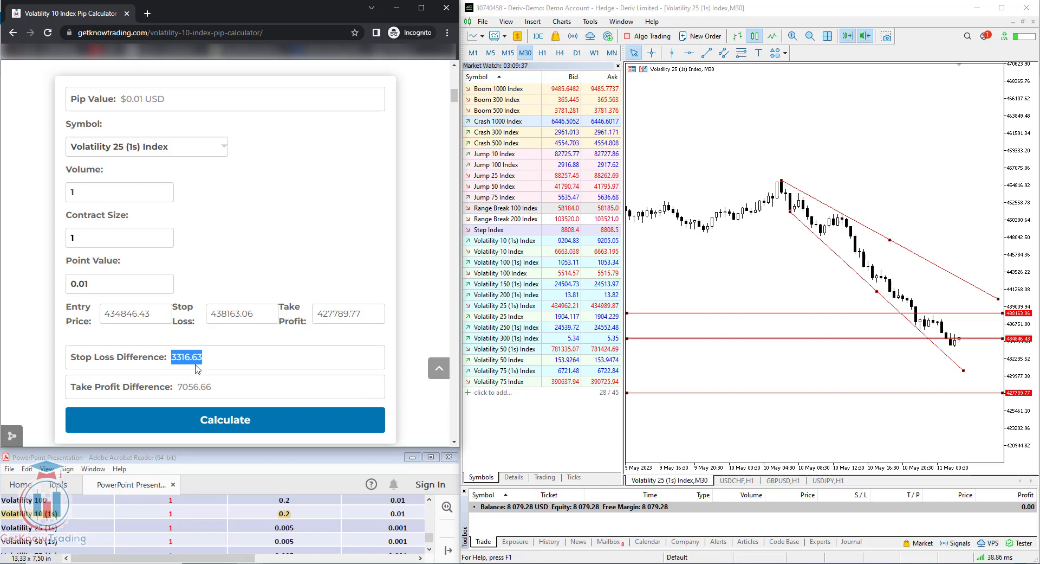
double_click(78, 284)
key("ctrl+v")
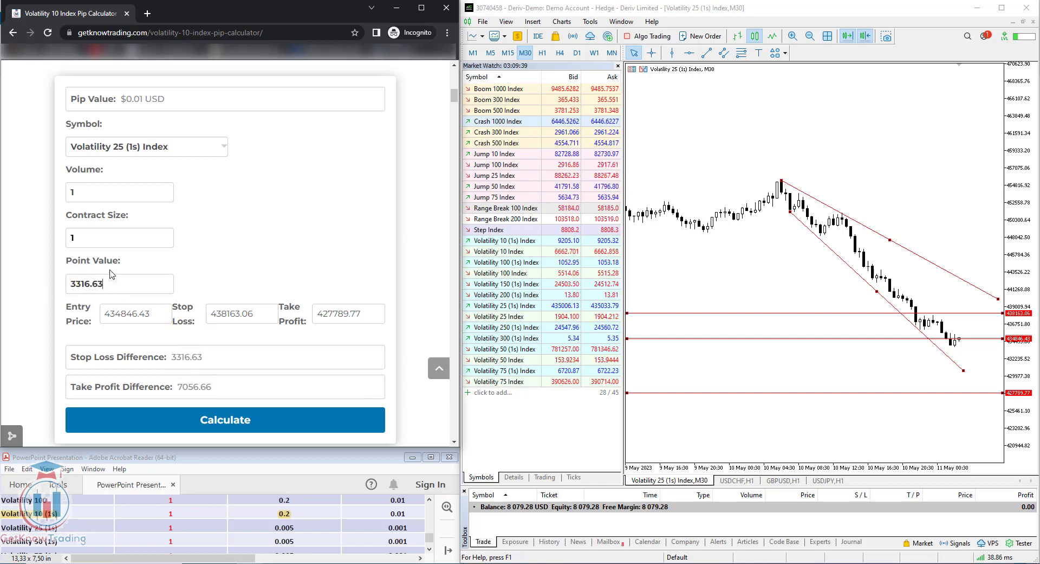
left_click(212, 424)
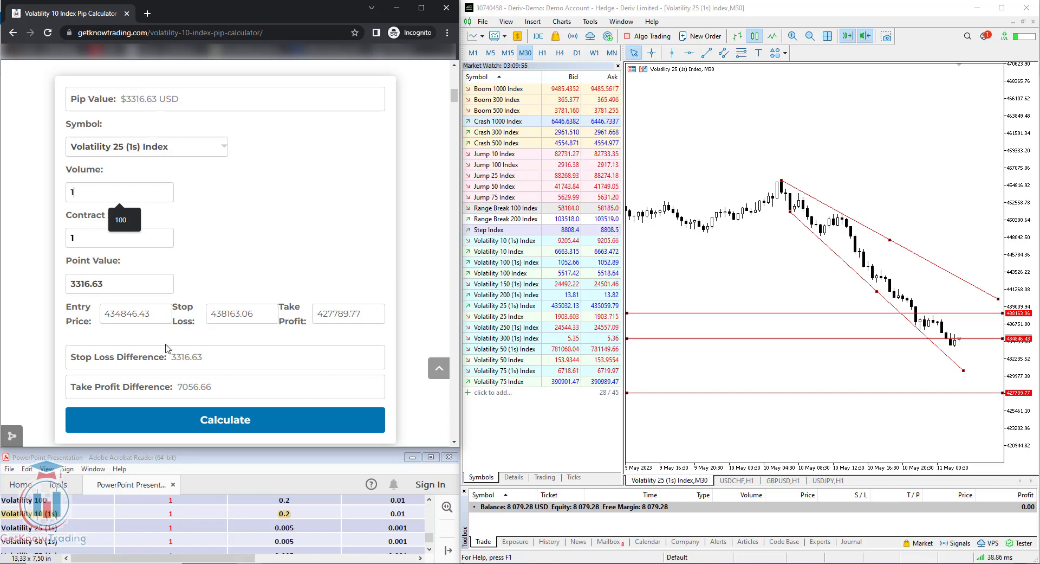
Replace the calculator's point value with the take profit difference of 7056.66 and calculate the potential profit.
left_click_drag(214, 386, 181, 386)
key("ctrl+c")
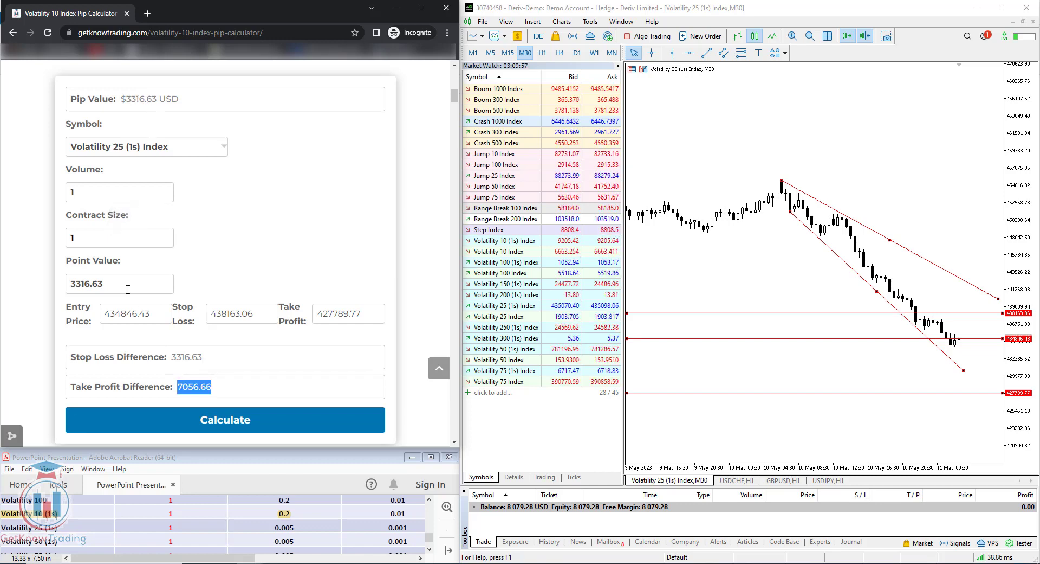
double_click(128, 290)
key("ctrl+v")
left_click(171, 423)
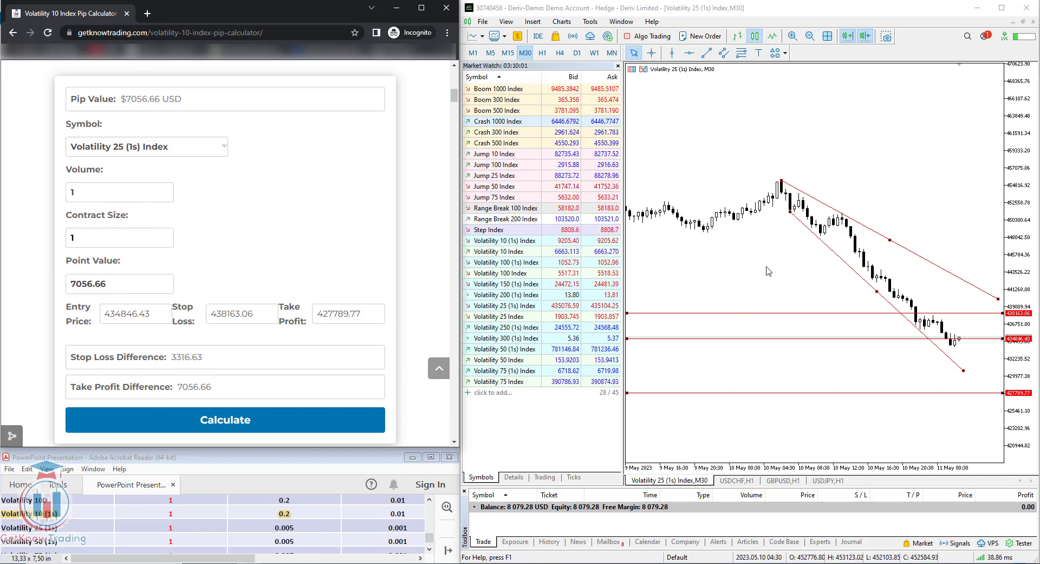
Open a new market order for Volatility 25 (1s) Index in MetaTrader 5 and set its volume to 1.
left_click(845, 264)
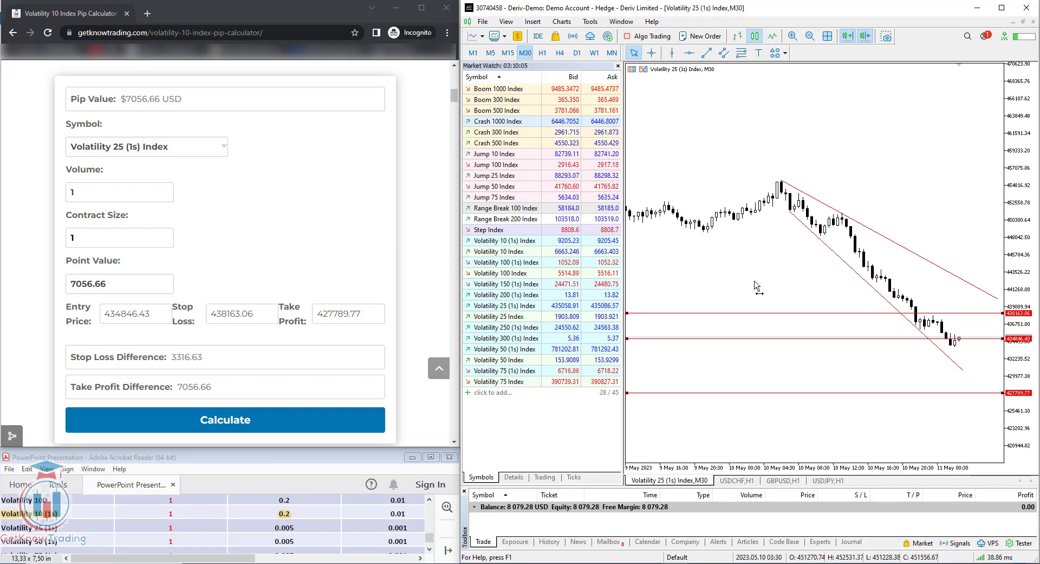
left_click(702, 36)
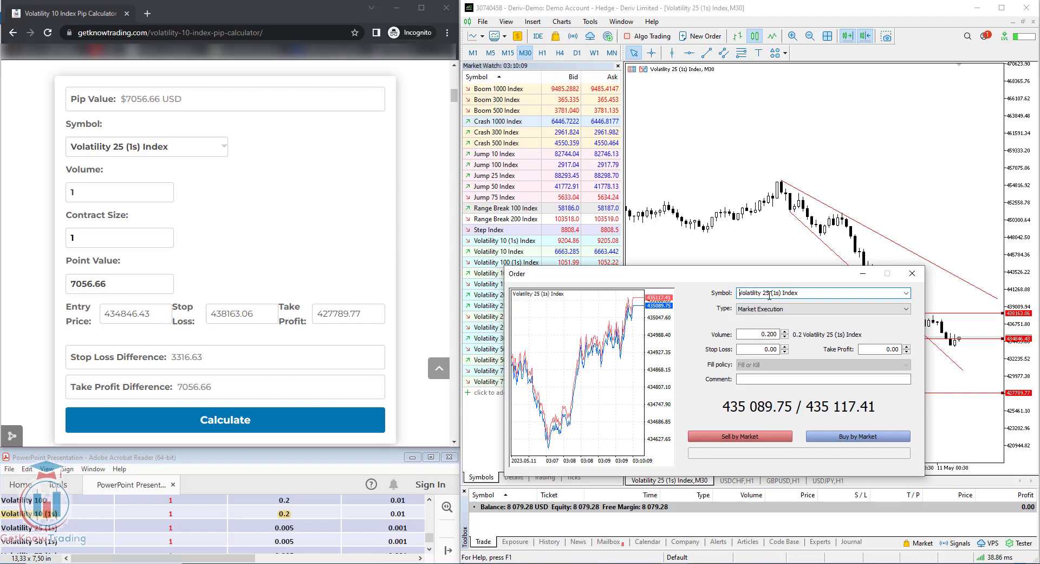
double_click(776, 334)
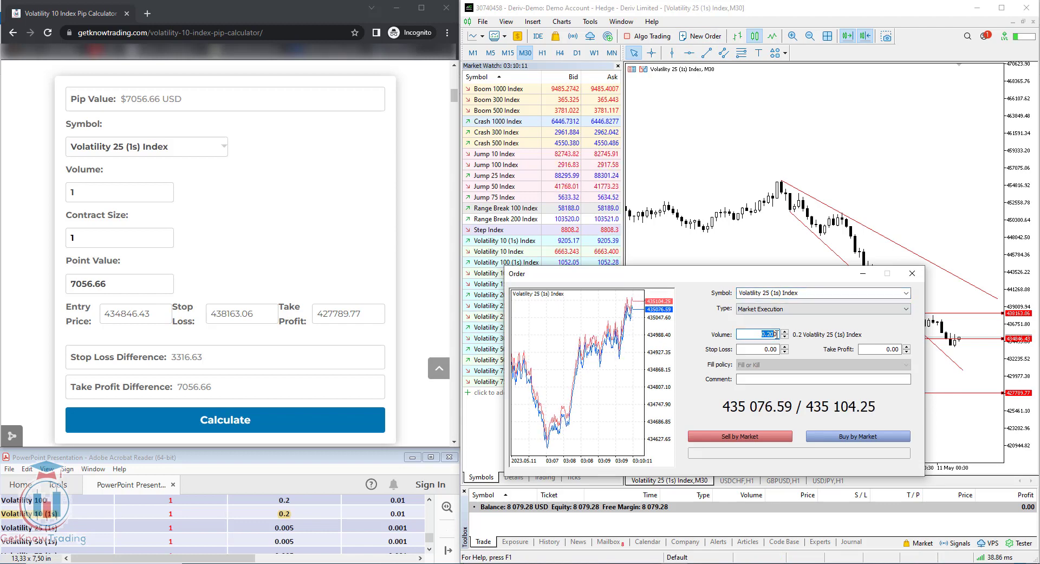
type("1")
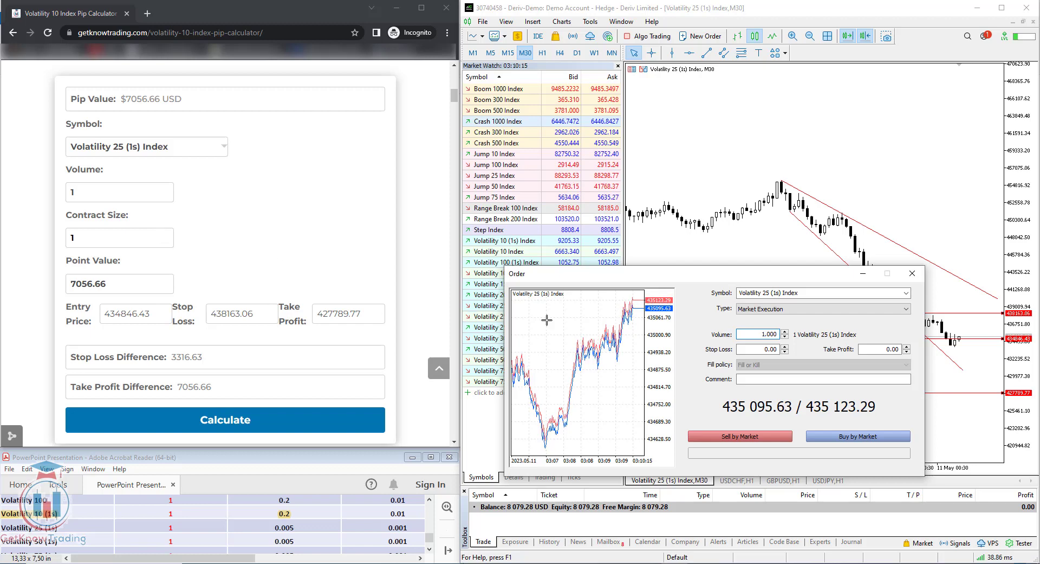
Set the order's stop loss to 438163.06 and take profit to 427789.77 from the calculator, and sell at market.
double_click(219, 316)
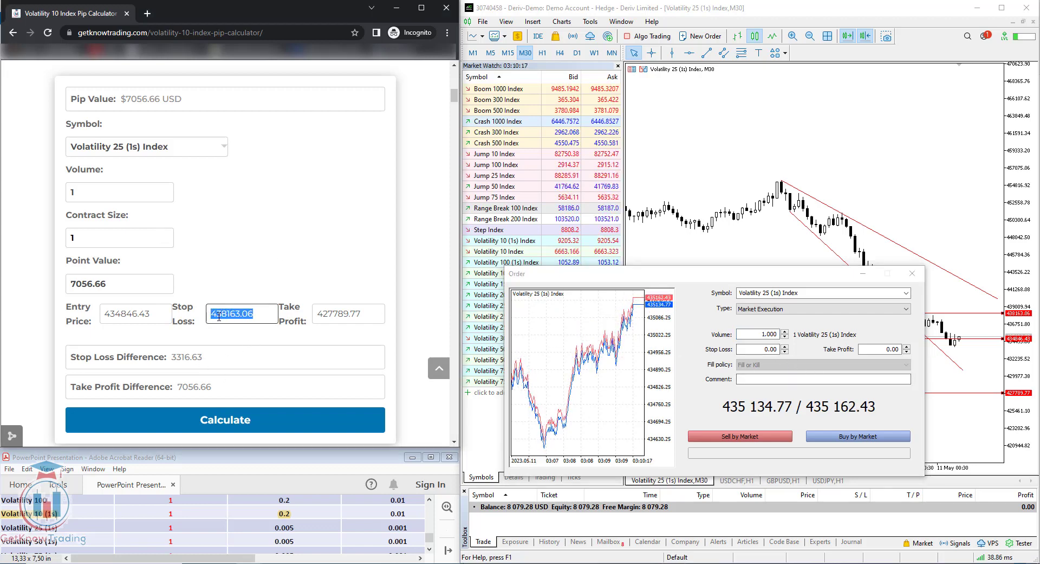
left_click(770, 349)
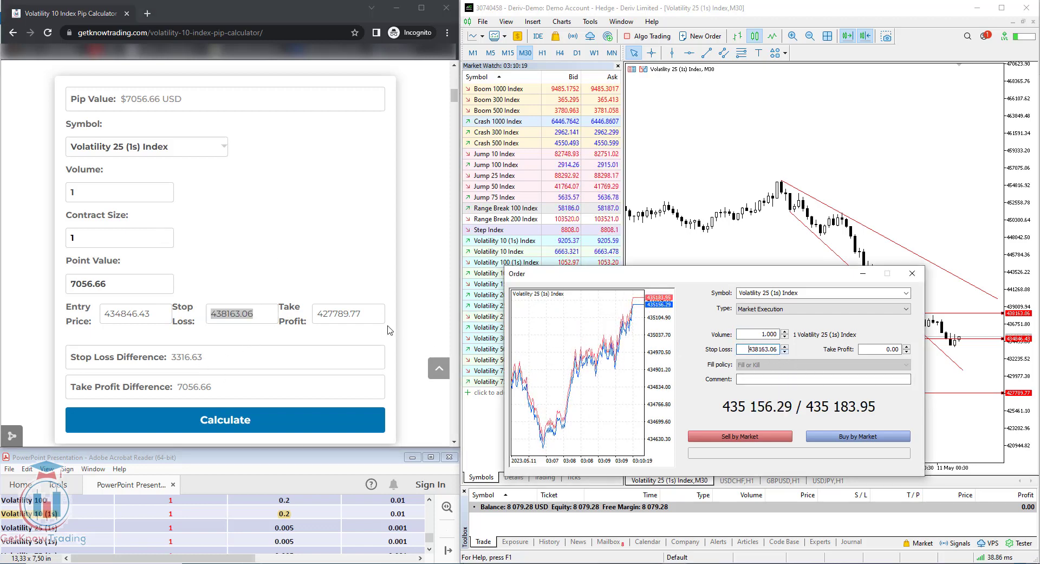
double_click(340, 313)
key("ctrl+c")
left_click(893, 349)
key("ctrl+v")
left_click_drag(848, 276, 802, 243)
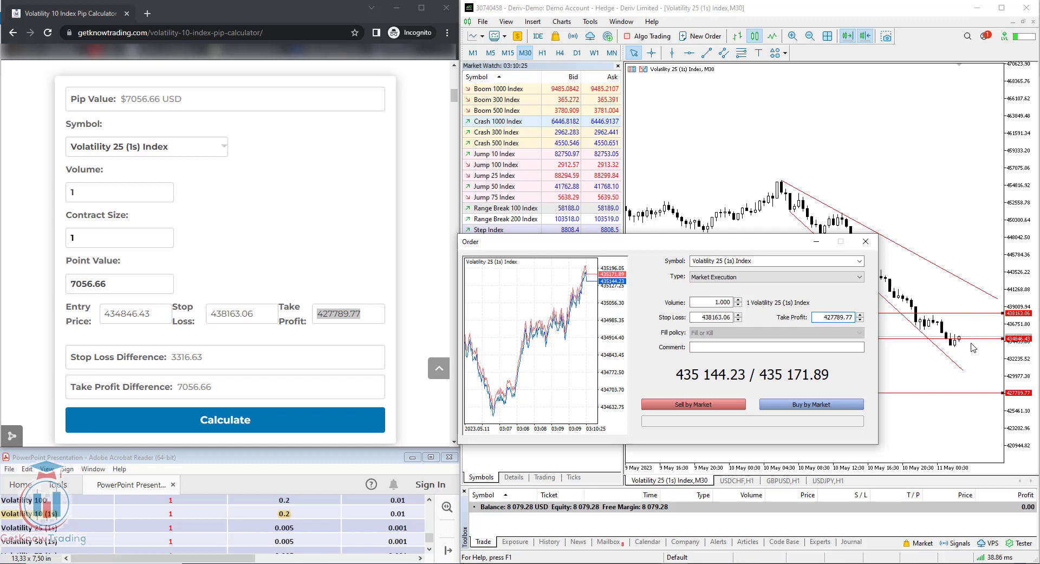
left_click(707, 406)
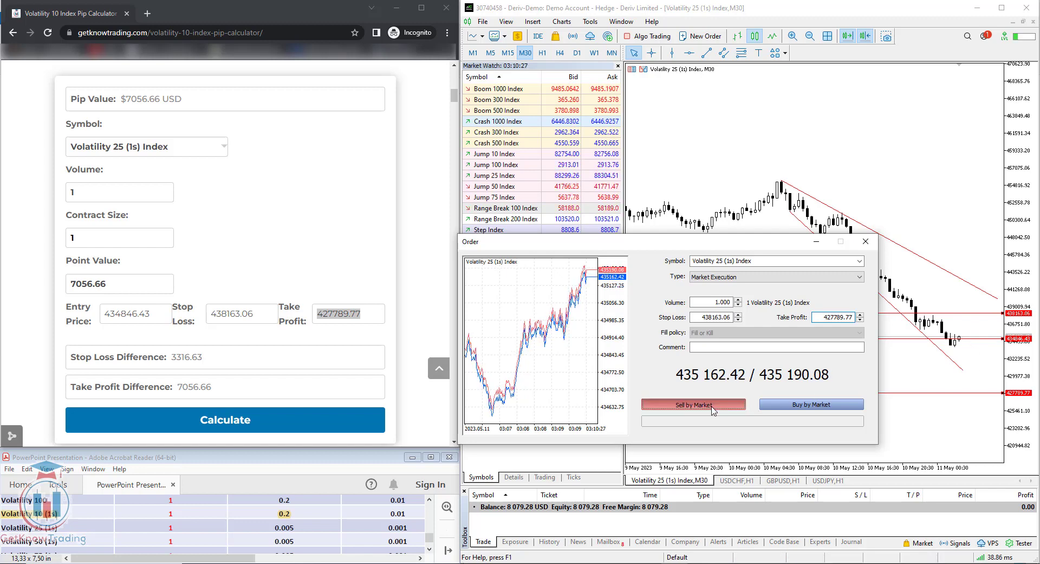
left_click(804, 506)
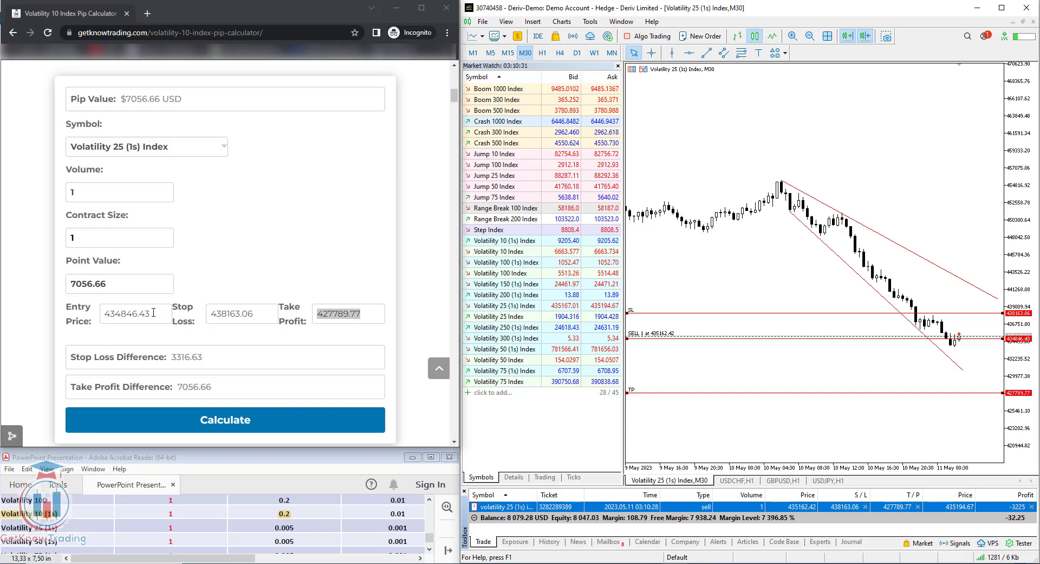
Set the calculator's entry price to the executed sell price 435162.42 and recalculate the differences.
left_click_drag(156, 313, 102, 314)
type("435162")
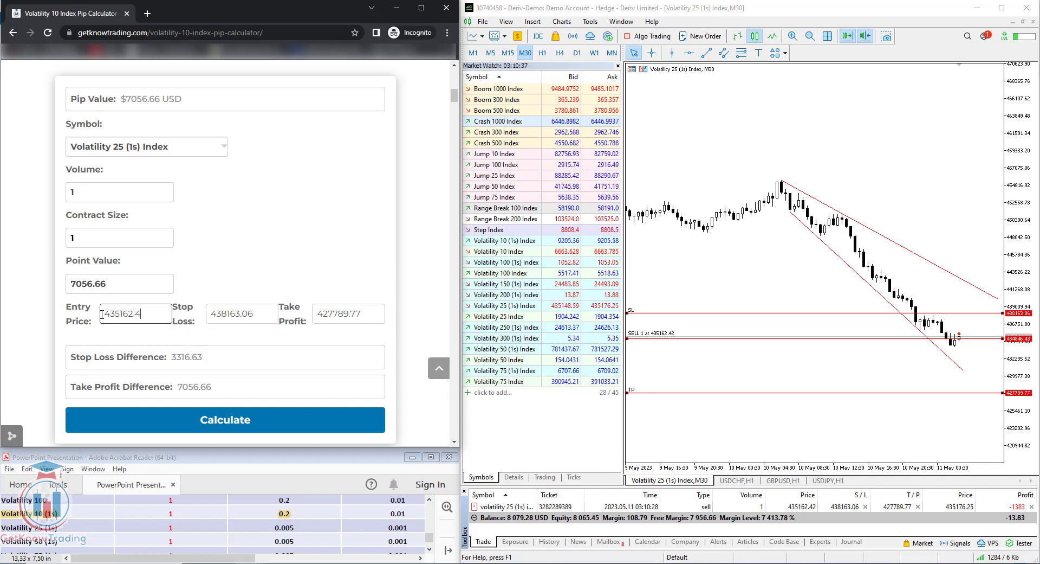
left_click(231, 422)
Replace the calculator's point value with the new stop loss difference of 3000.64 and calculate the potential loss.
left_click_drag(207, 357, 172, 356)
key("ctrl+c")
left_click(126, 285)
key("ctrl+a")
key("ctrl+v")
left_click(185, 420)
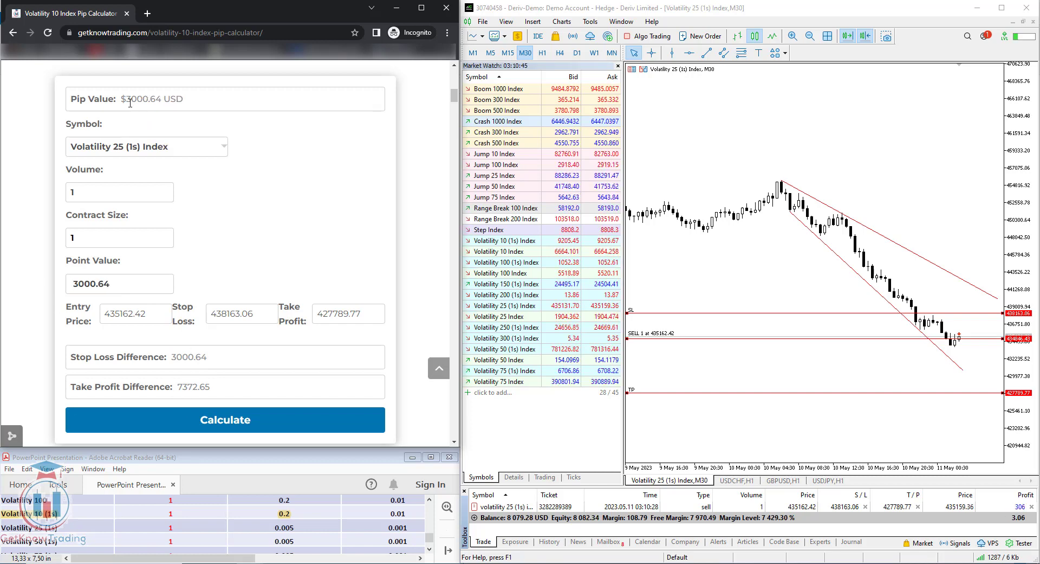
Remove the horizontal lines from the chart and compare the trade's stop loss amount with the calculated pip value.
left_click(873, 354)
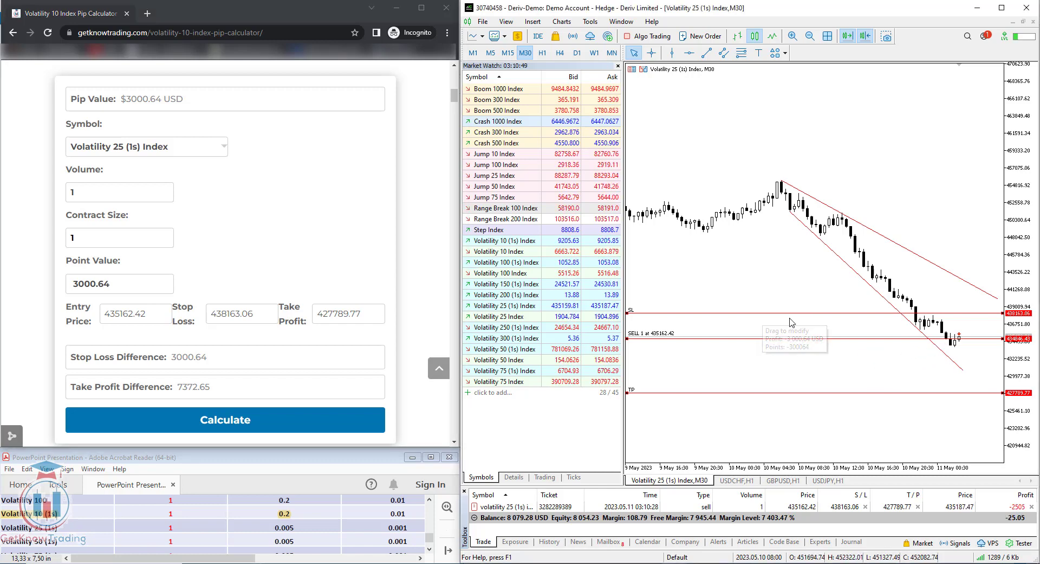
left_click(655, 320)
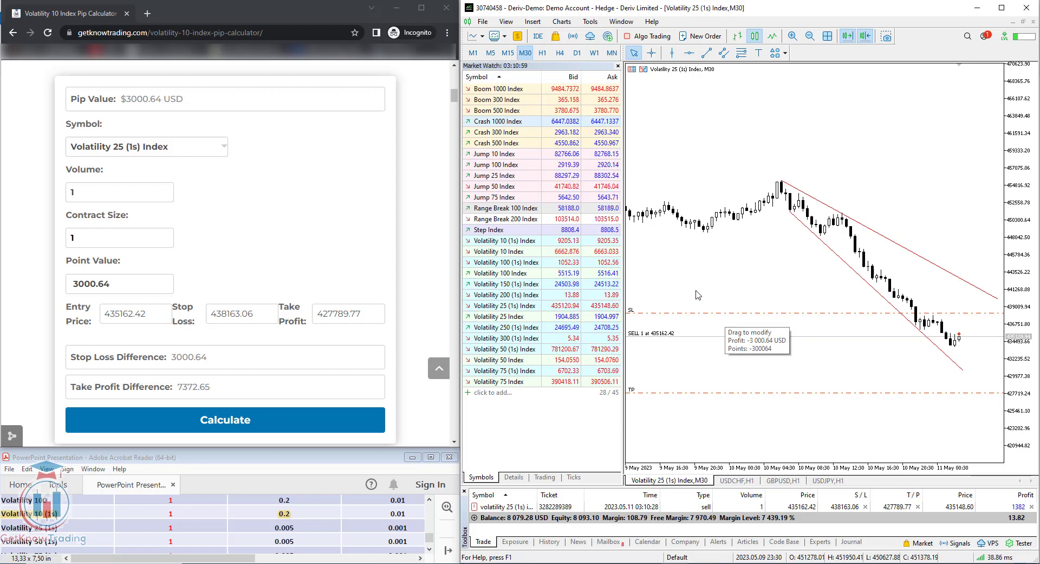
left_click_drag(198, 101, 124, 100)
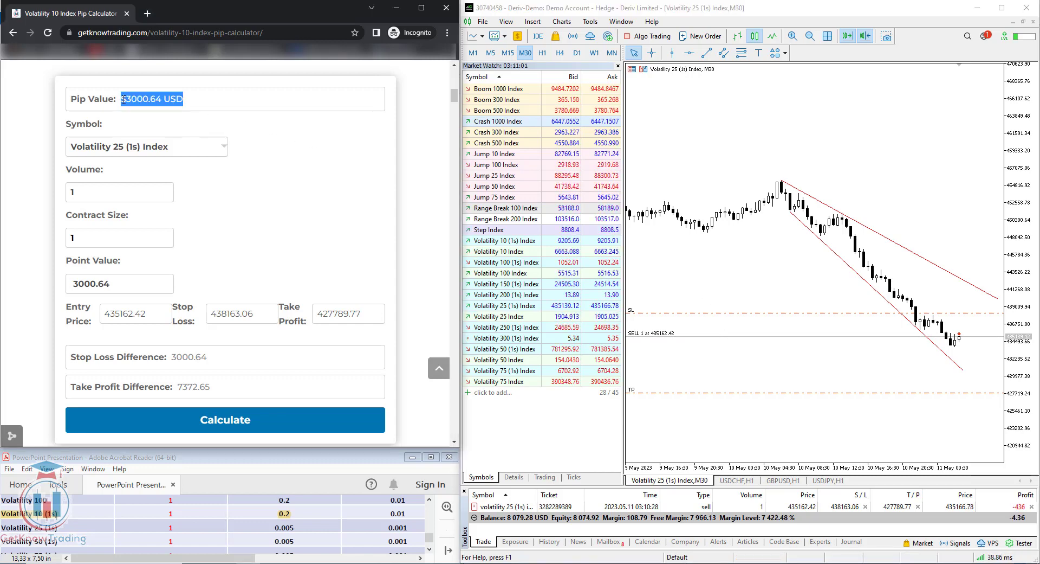
Replace the calculator's point value with the take profit difference of 7372.65 and calculate the potential profit.
left_click(738, 360)
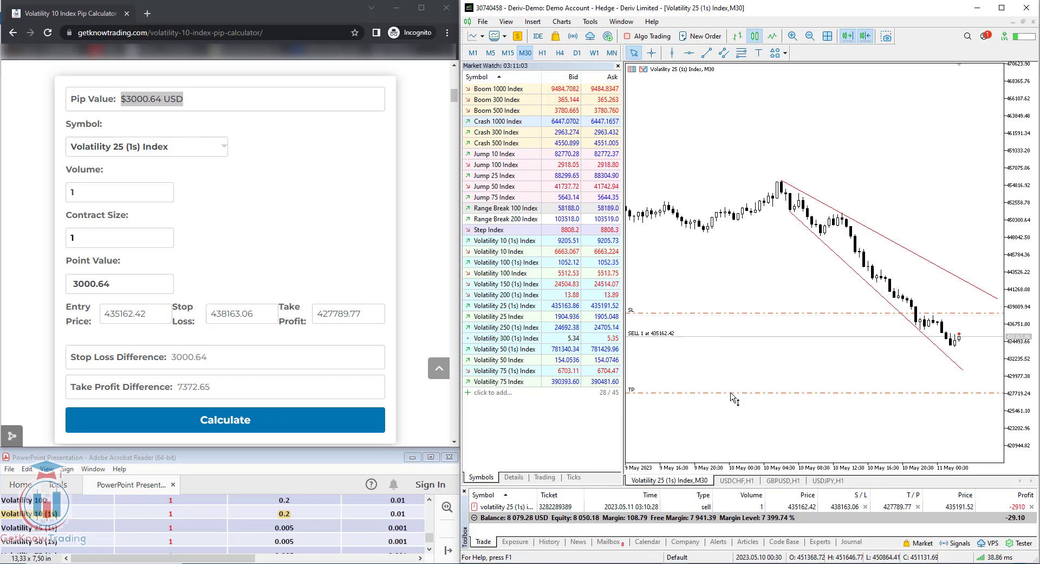
mouse_move(732, 396)
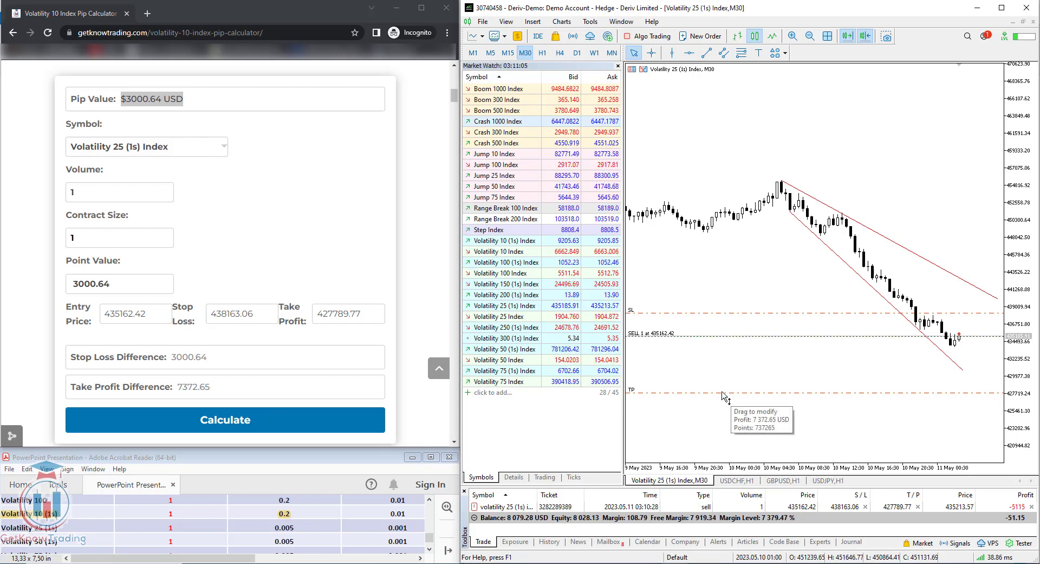
left_click_drag(226, 384, 178, 382)
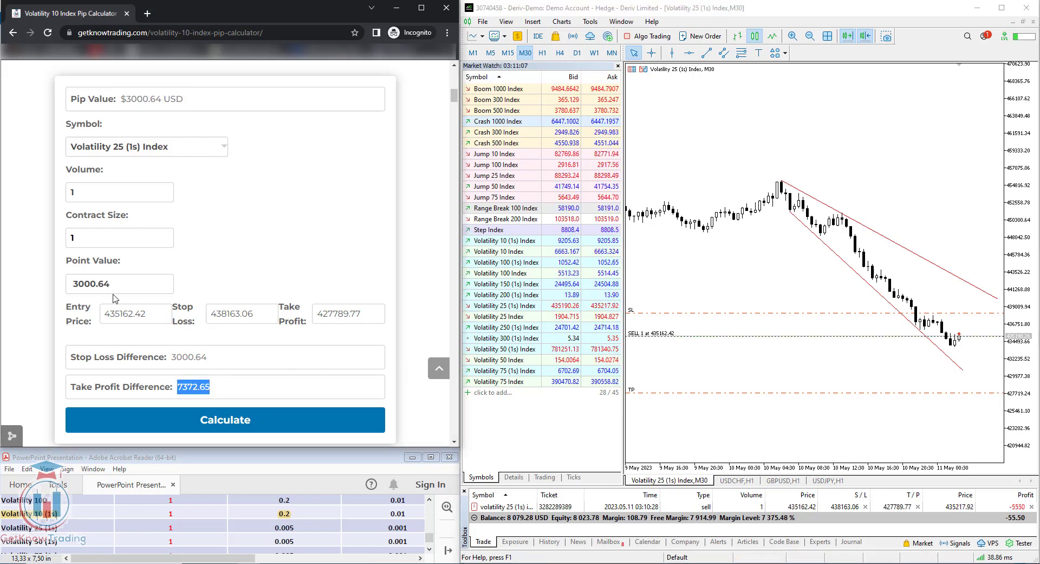
left_click_drag(111, 283, 59, 286)
key("ctrl+v")
left_click(171, 424)
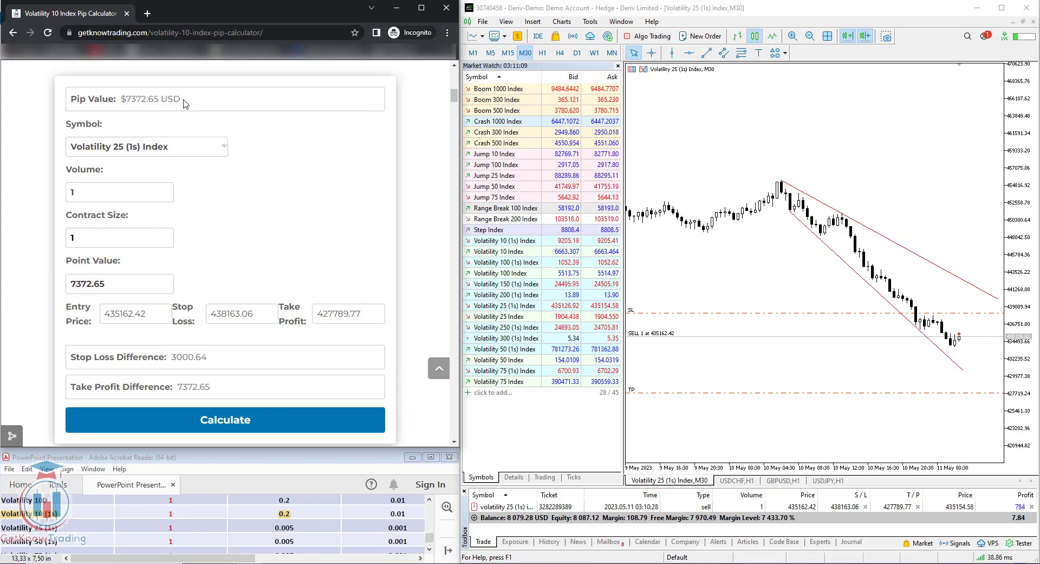
Compare the calculated pip value with the profit amount on the trade's take profit line in the chart.
left_click_drag(185, 103, 126, 100)
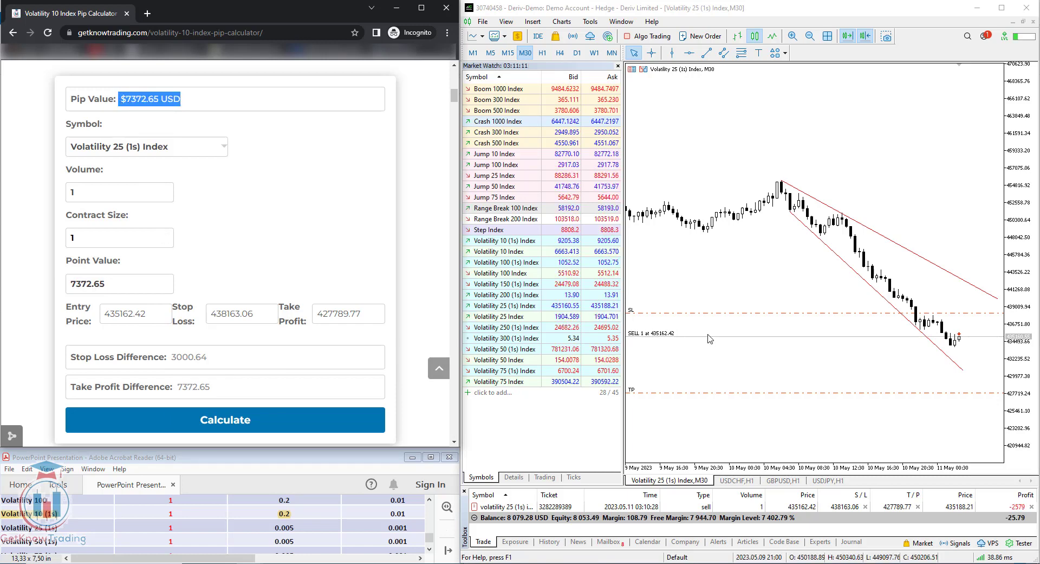
left_click(743, 389)
mouse_move(742, 392)
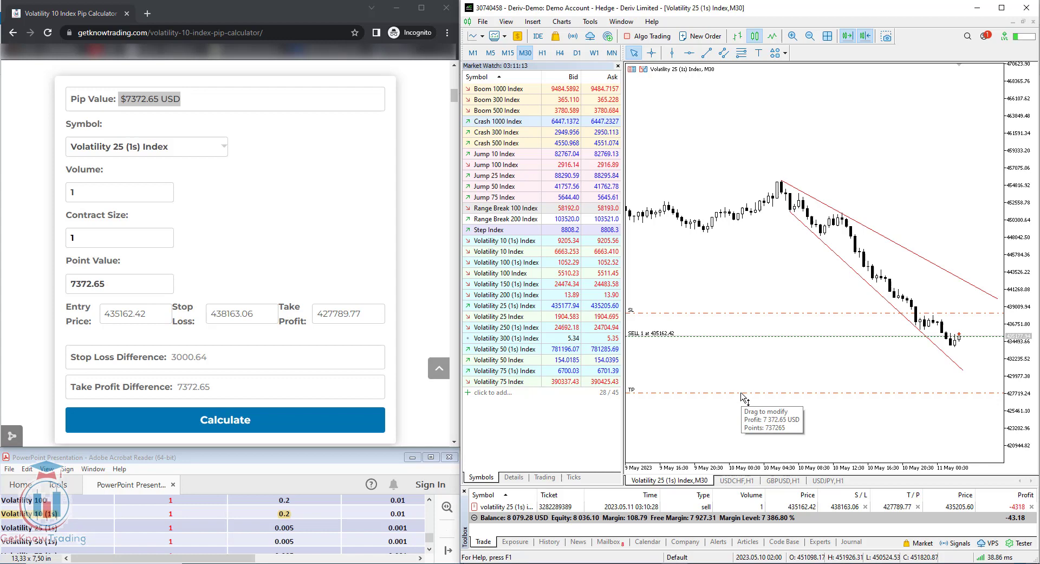
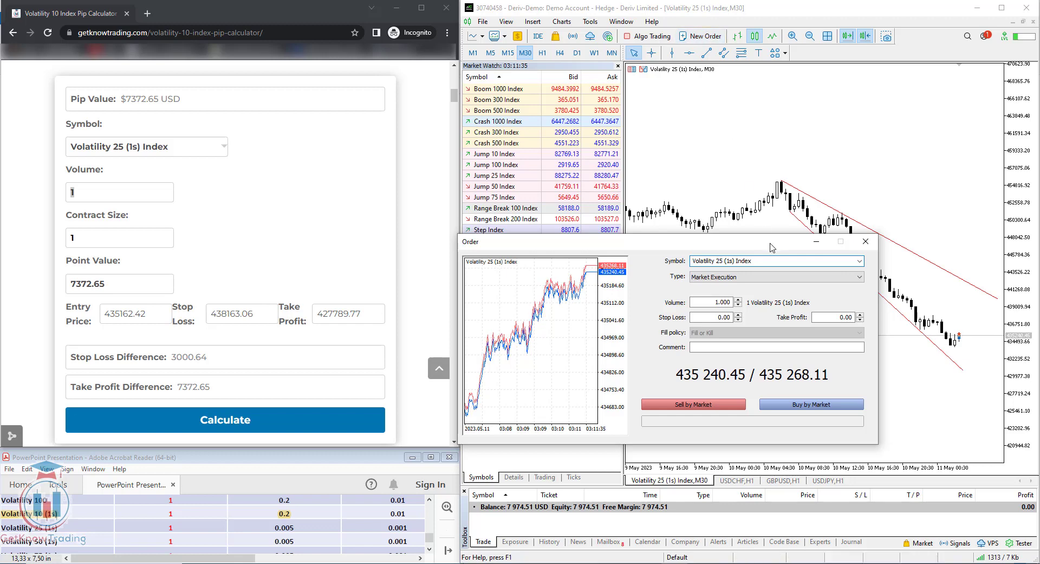
Close the order window and place horizontal chart lines for entry at 435199.26, stop loss at 433364.53 and take profit at 442044.23.
left_click_drag(772, 246, 758, 336)
left_click(893, 345)
left_click(689, 53)
left_click(758, 351)
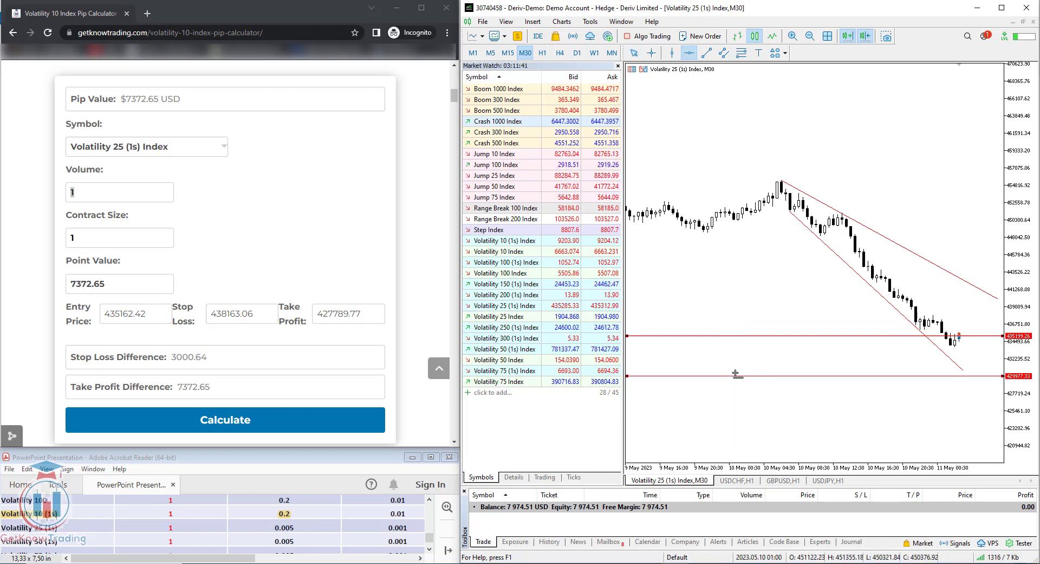
left_click(734, 350)
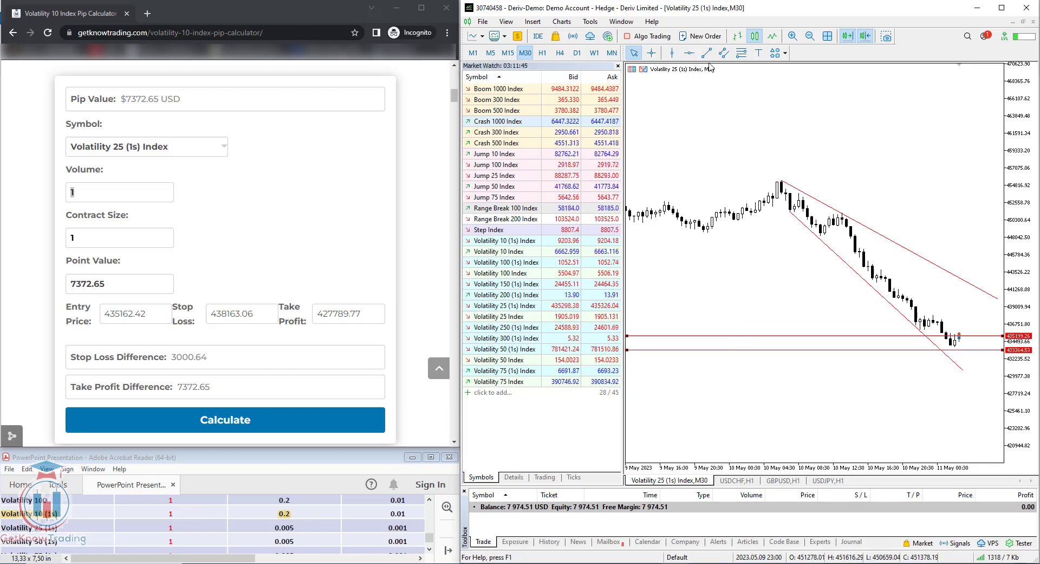
left_click(707, 300)
left_click_drag(707, 302, 771, 284)
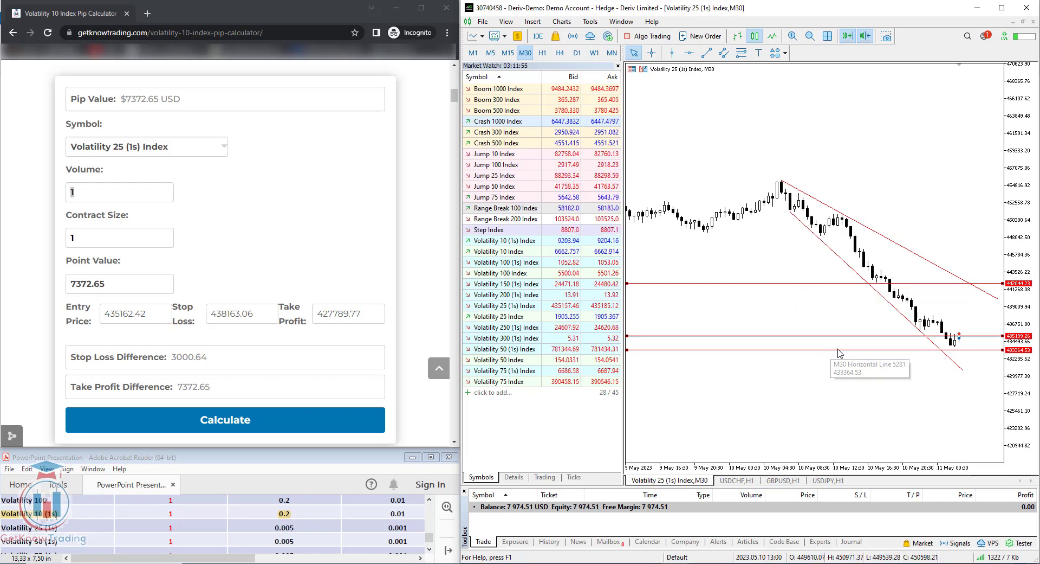
Set the calculator's entry price to 435199.26, stop loss to 433364.53 and take profit to 442044.23, and calculate the differences.
left_click_drag(146, 313, 100, 317)
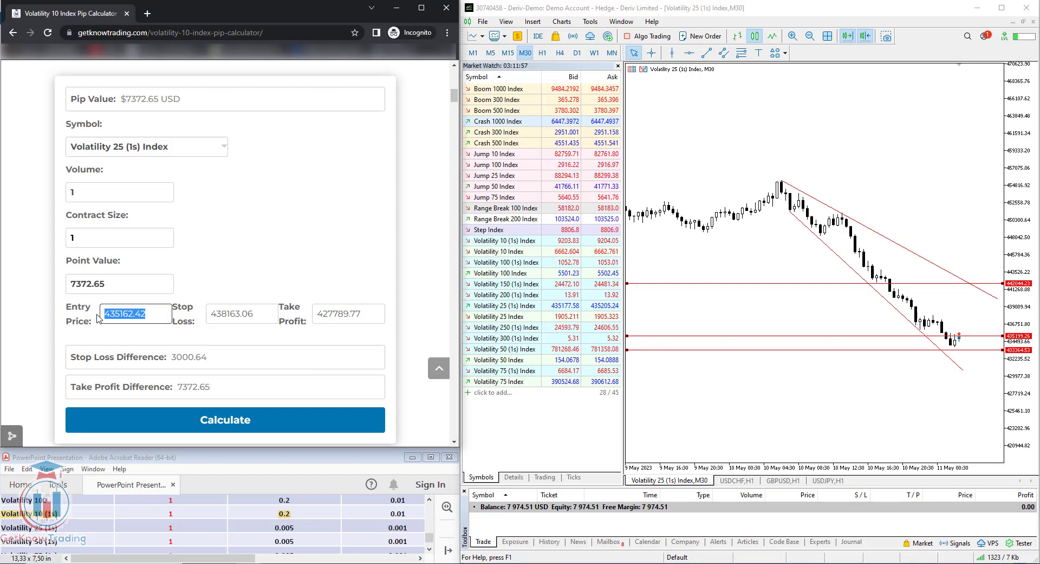
type("43")
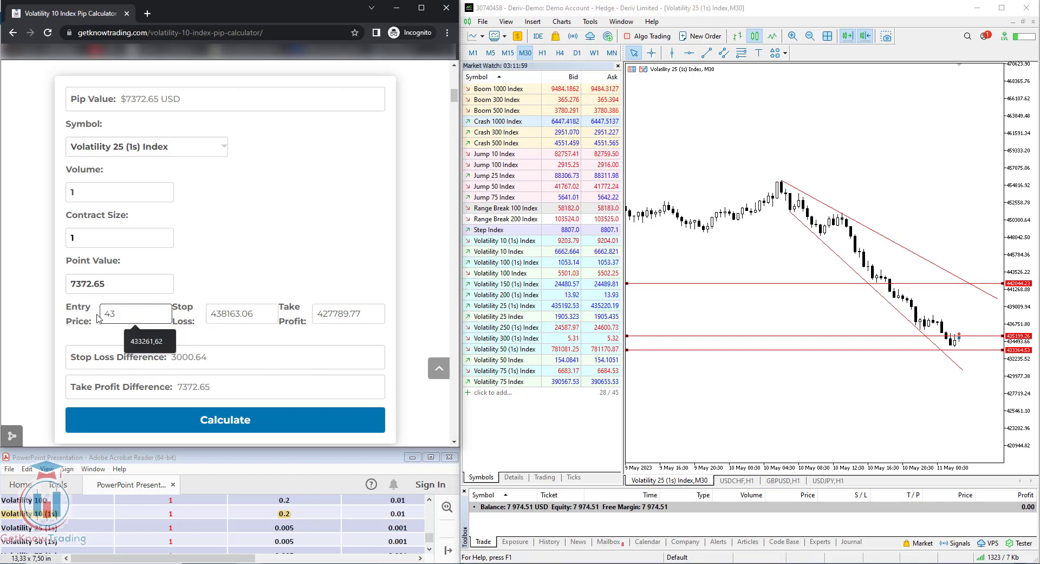
type("5199.26")
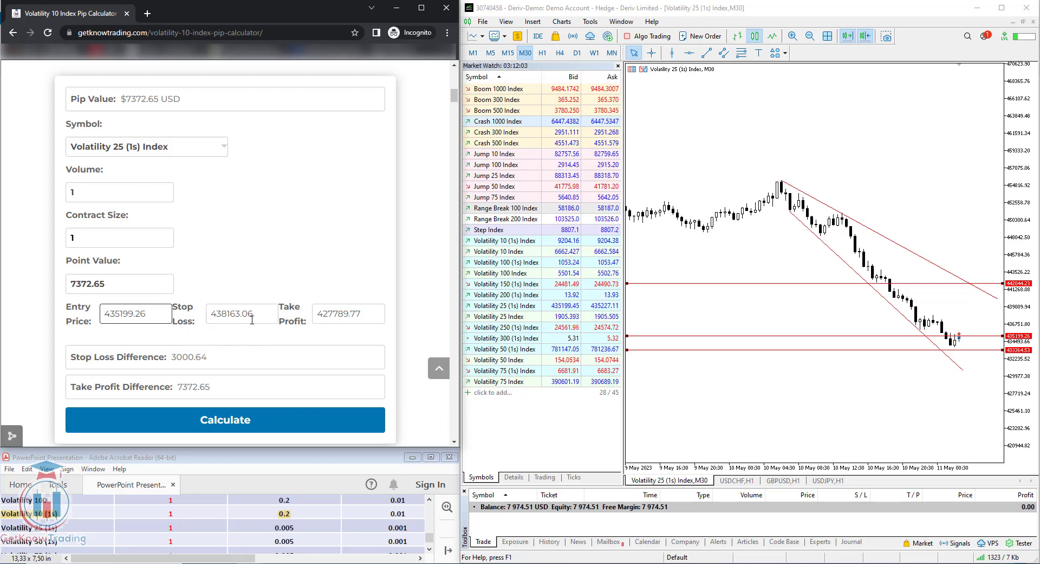
left_click_drag(252, 319, 208, 317)
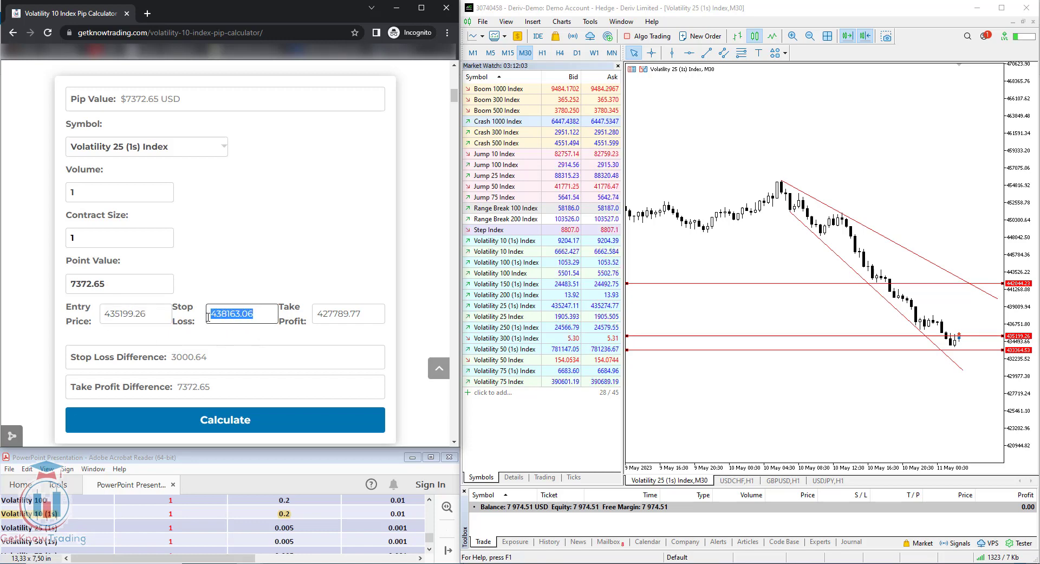
type("4")
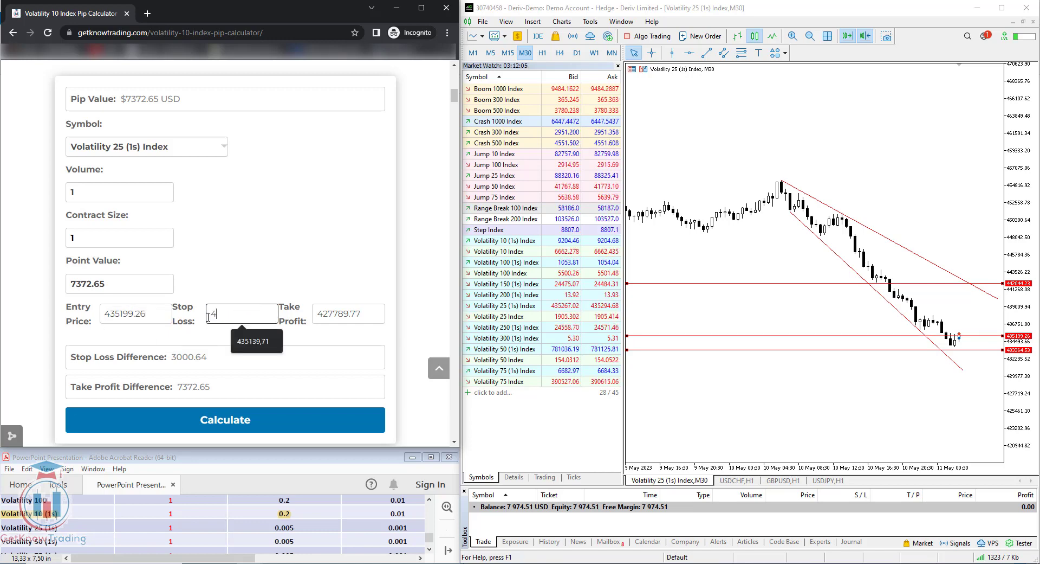
type("33364")
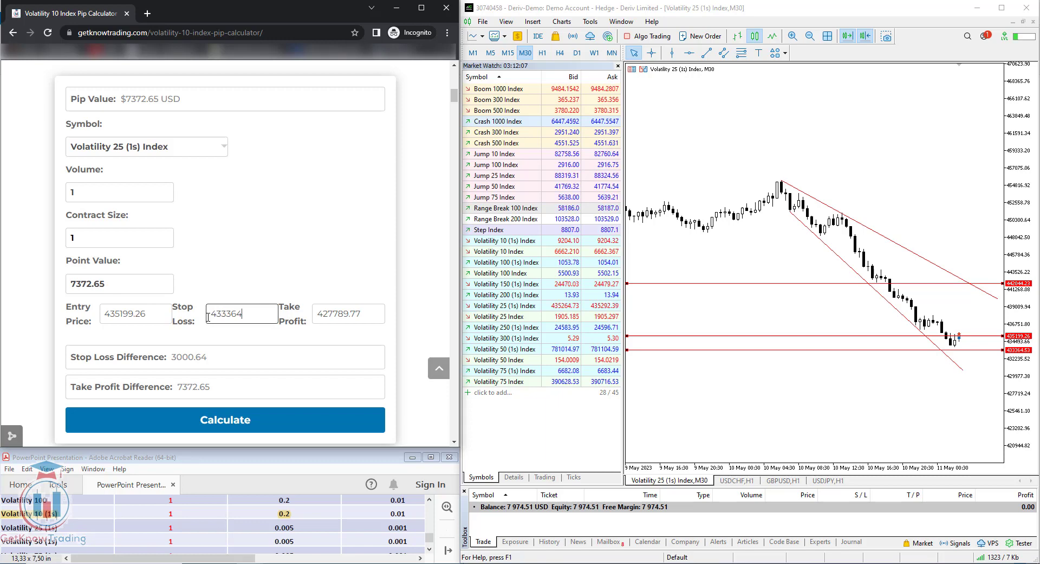
type(".53")
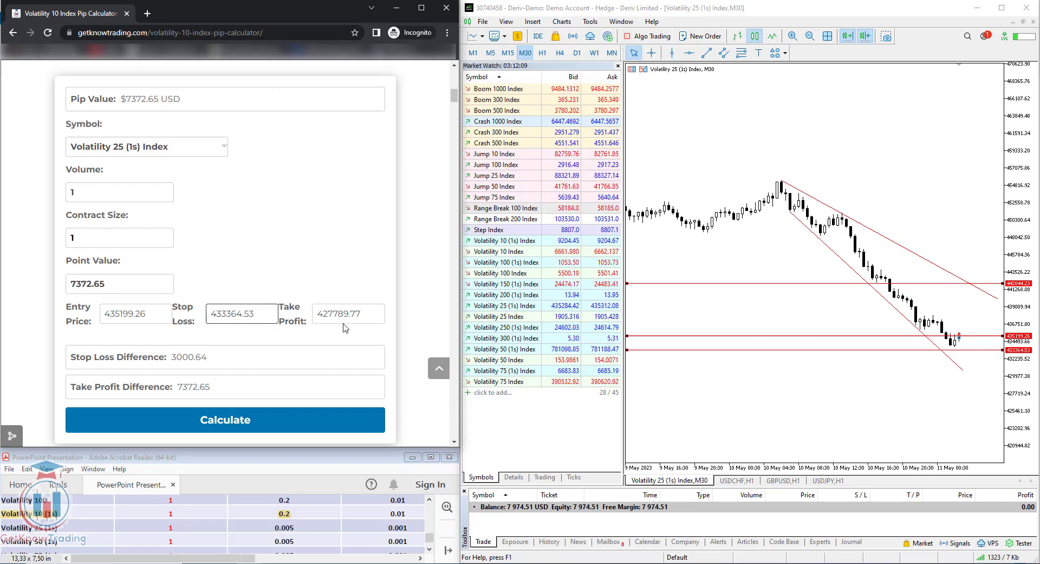
key("Tab")
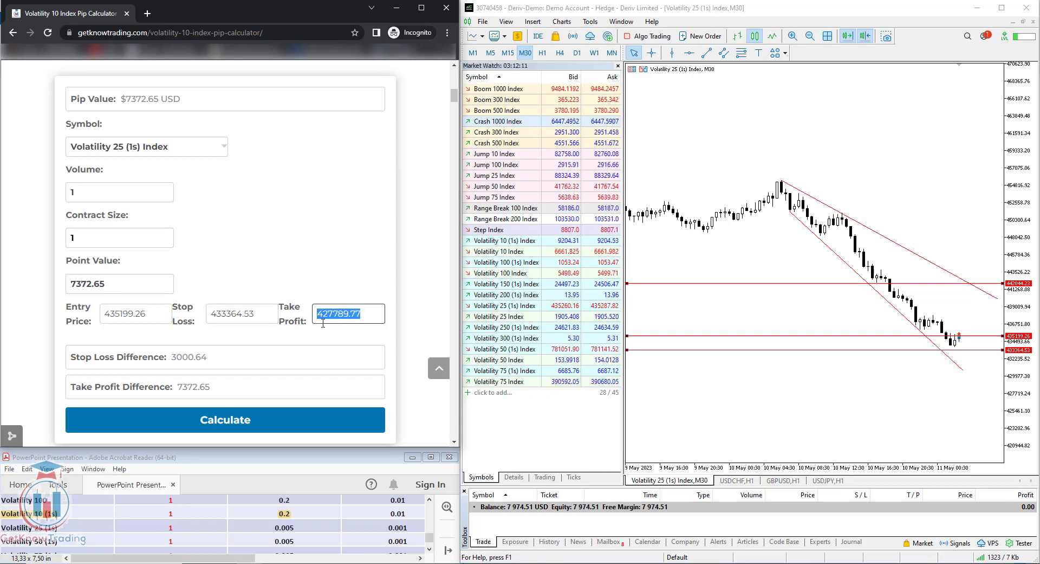
type("44204")
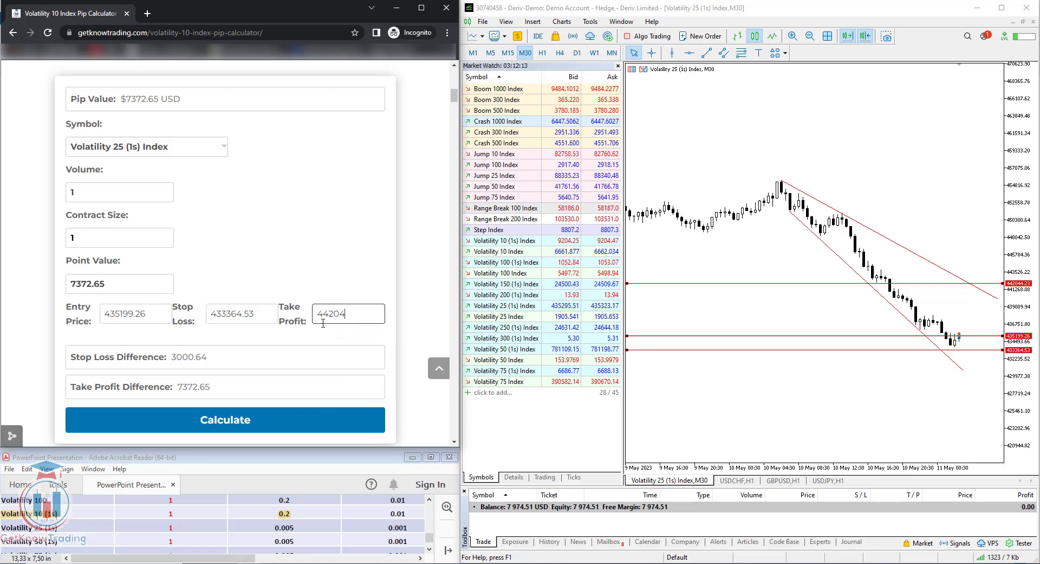
type("4.23")
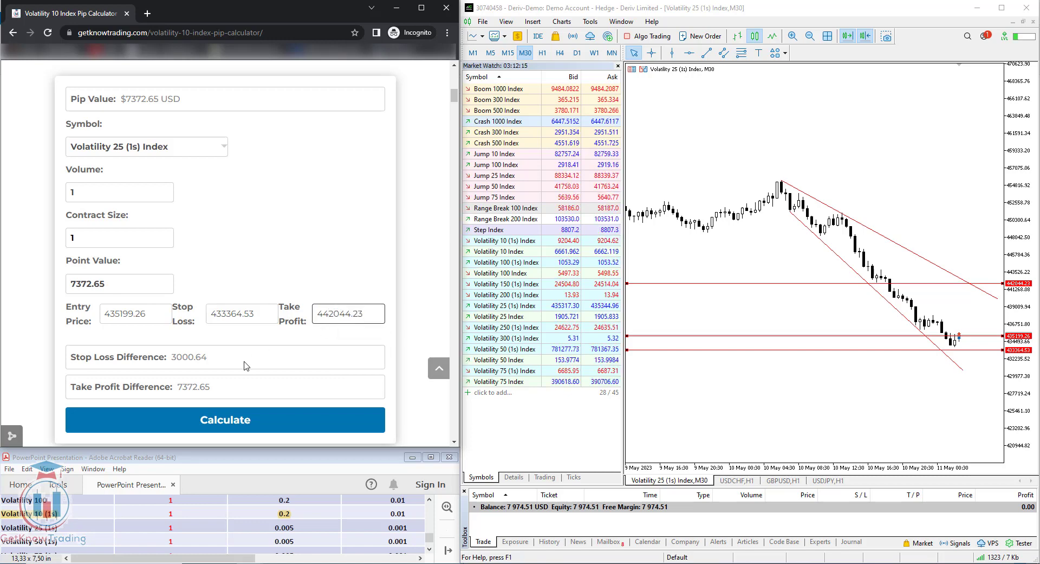
left_click(218, 423)
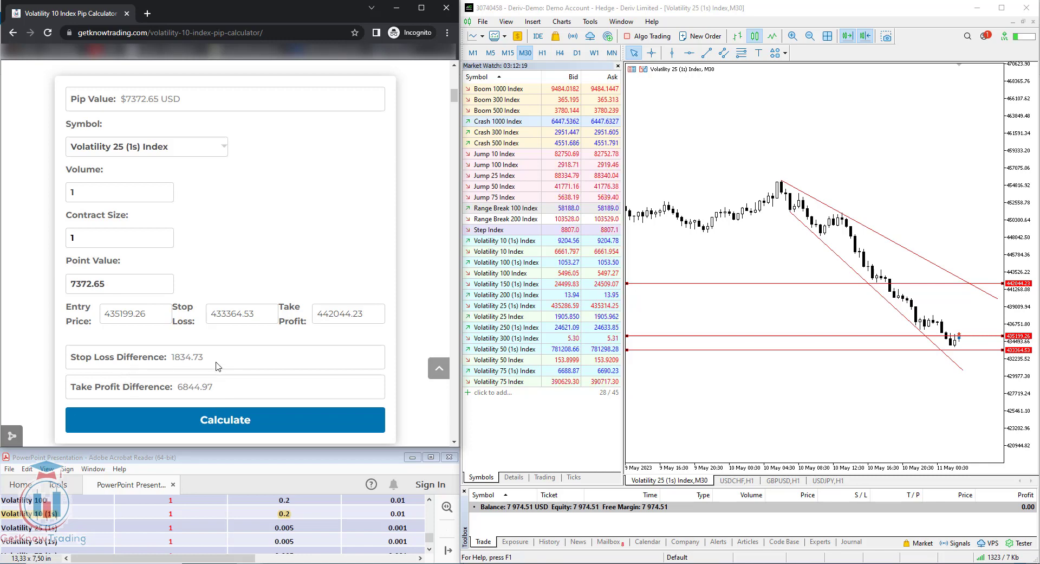
Replace the calculator's point value with the stop loss difference of 1834.73 and calculate the potential loss.
left_click_drag(209, 358, 173, 358)
key("ctrl+c")
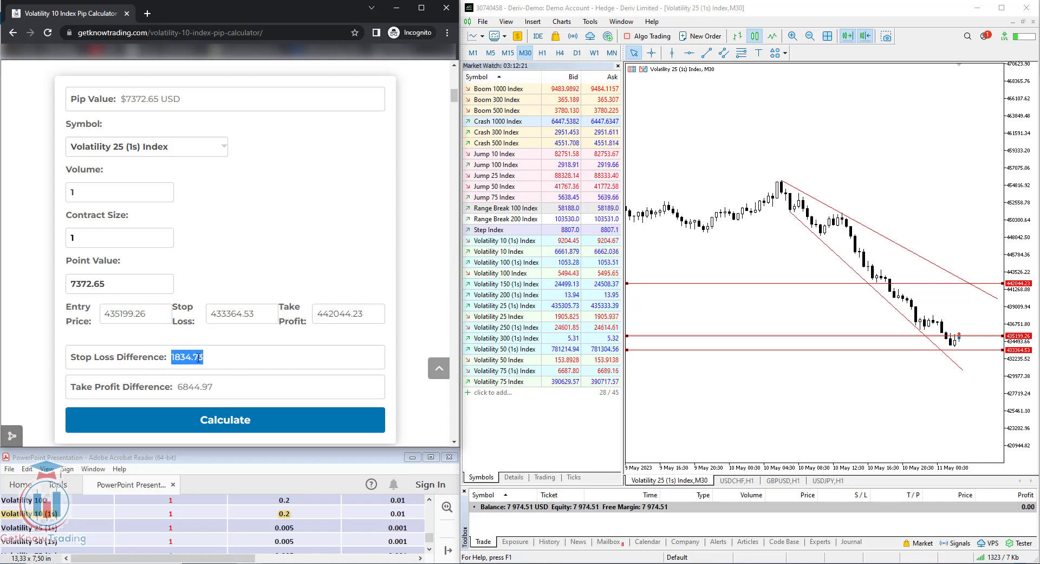
left_click_drag(106, 284, 60, 287)
key("ctrl+v")
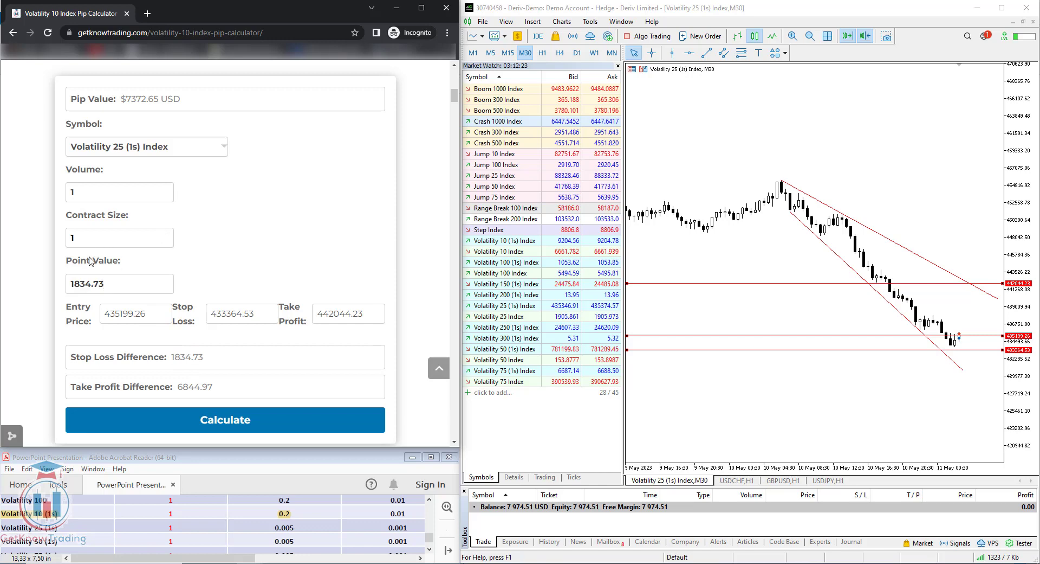
left_click(217, 419)
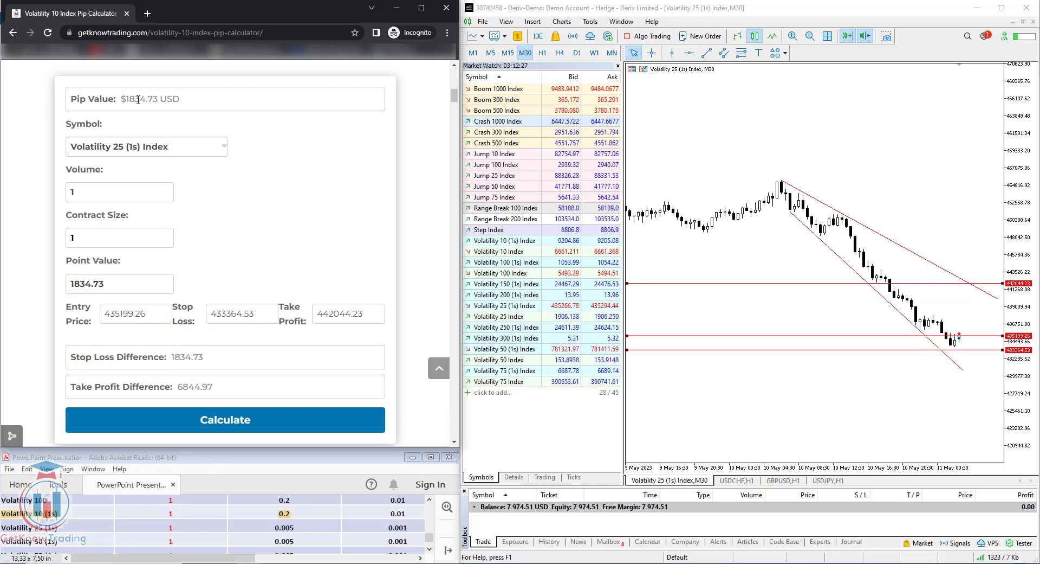
left_click_drag(182, 100, 124, 102)
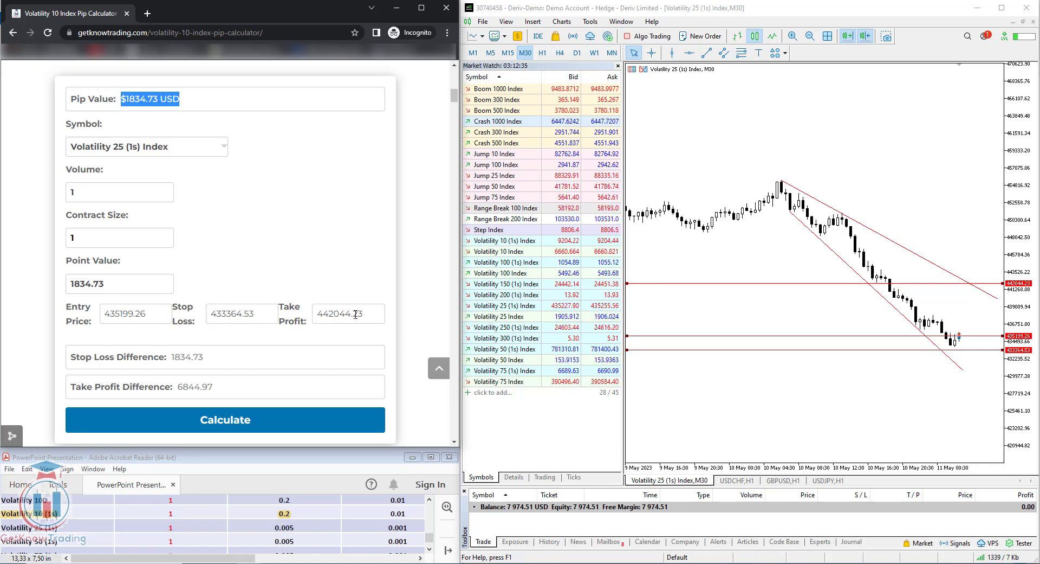
Reduce the calculator's volume to 0.1 and recalculate the pip value.
left_click(265, 234)
double_click(69, 193)
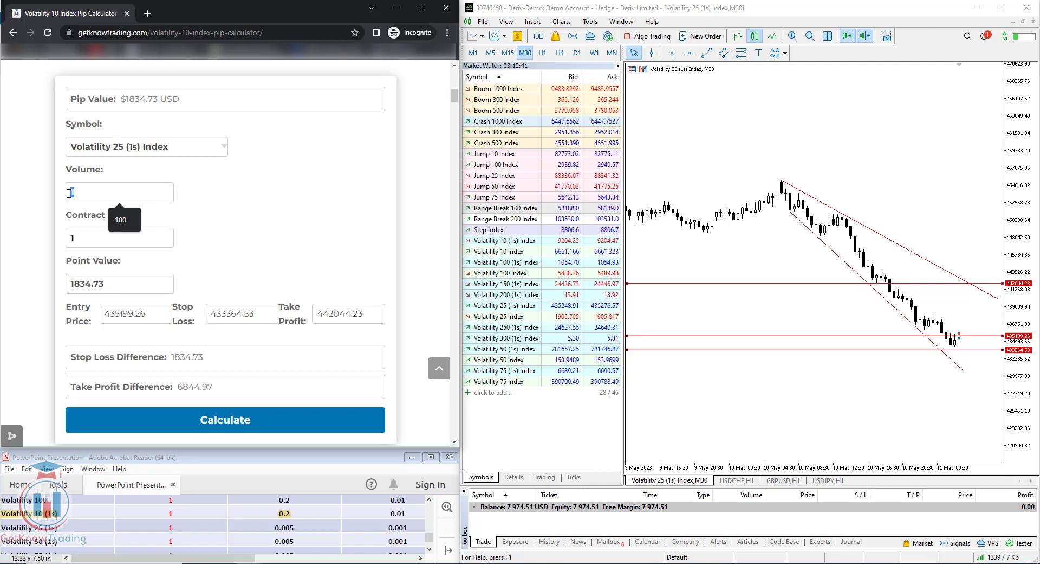
type("0.1")
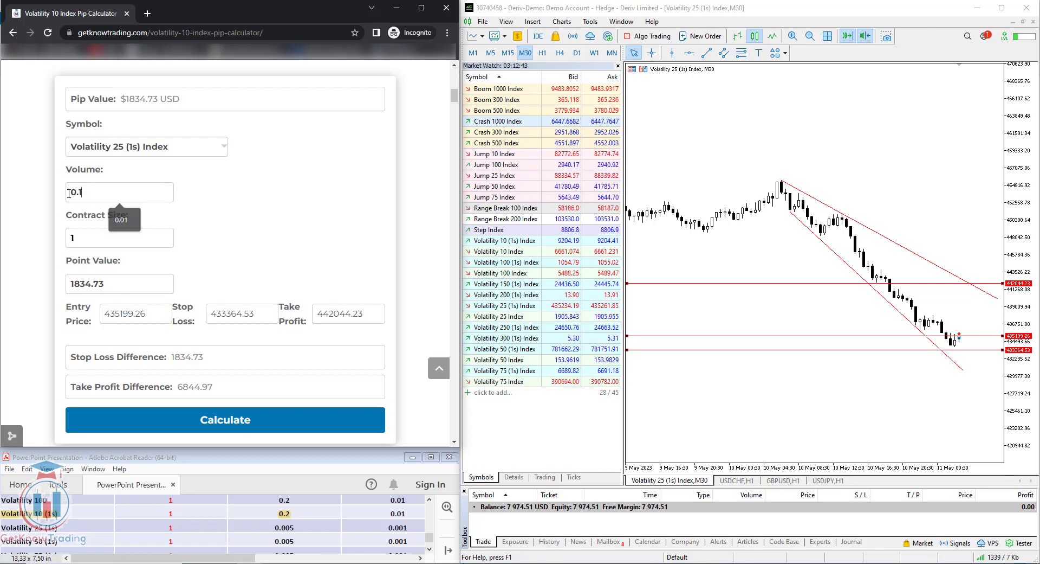
left_click(201, 420)
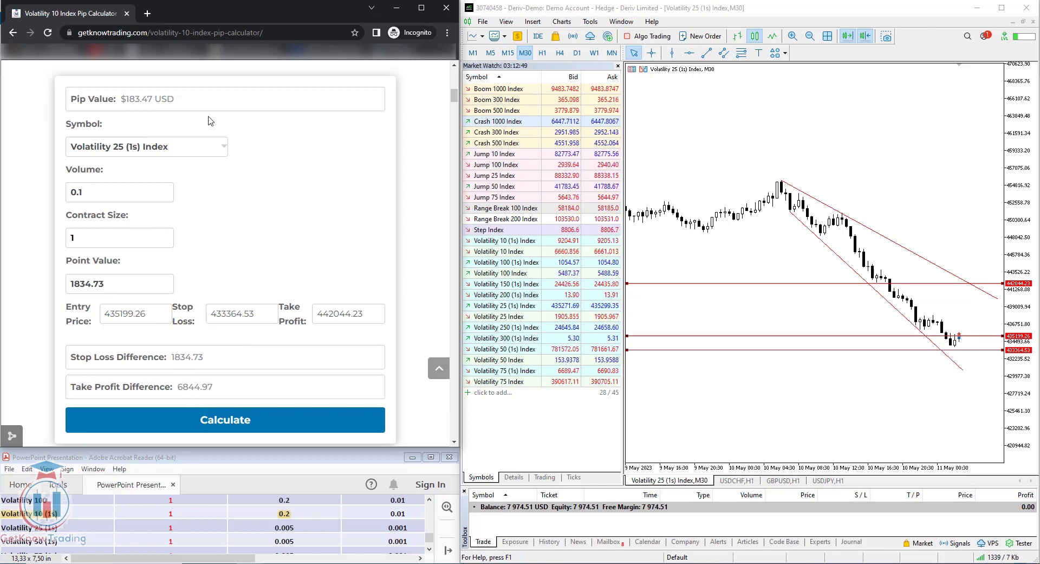
Open a new market order for Volatility 25 (1s) Index with a volume of 0.1.
left_click(780, 264)
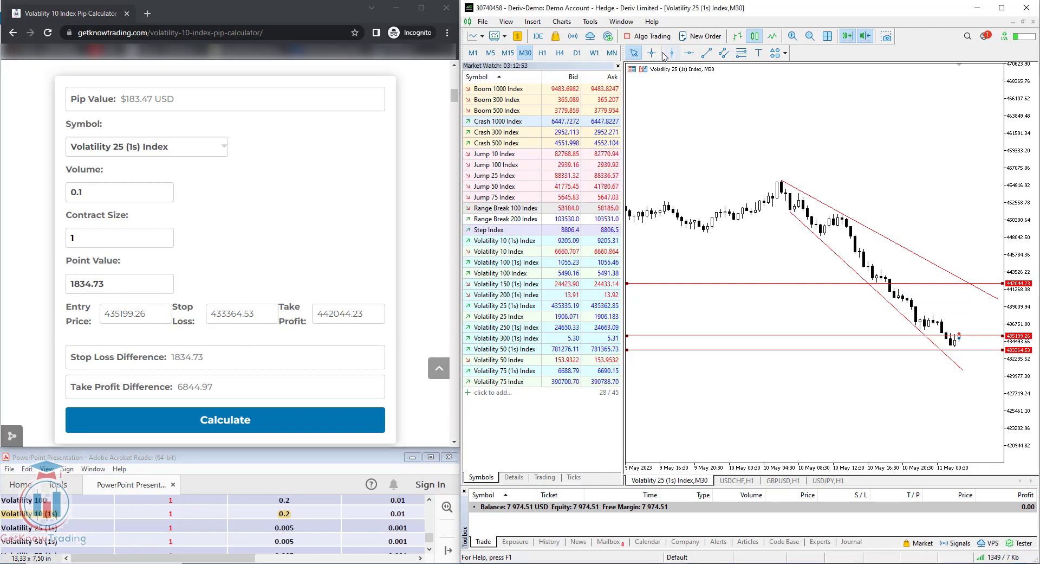
left_click(701, 36)
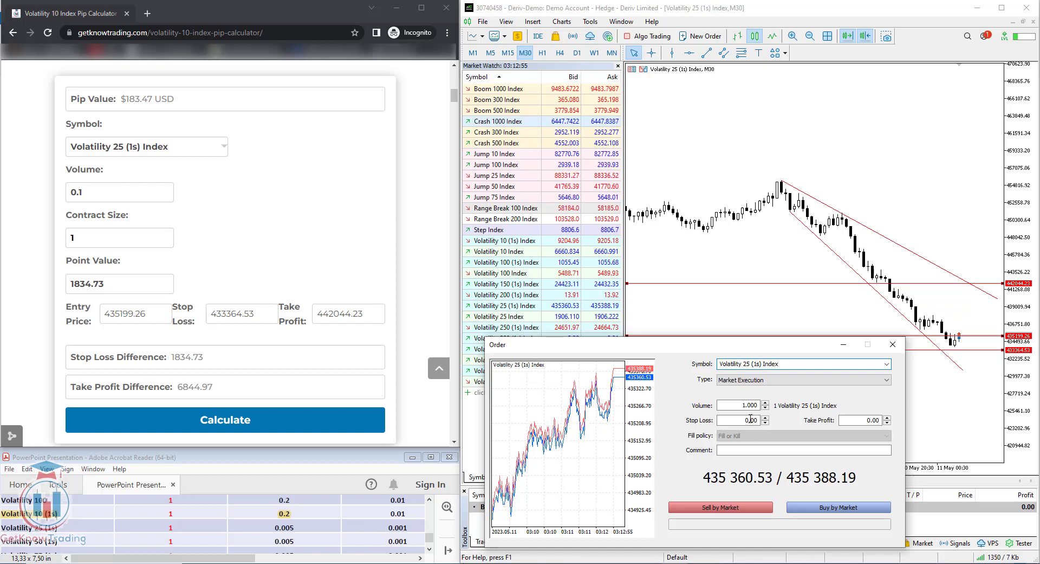
double_click(741, 404)
type("0.")
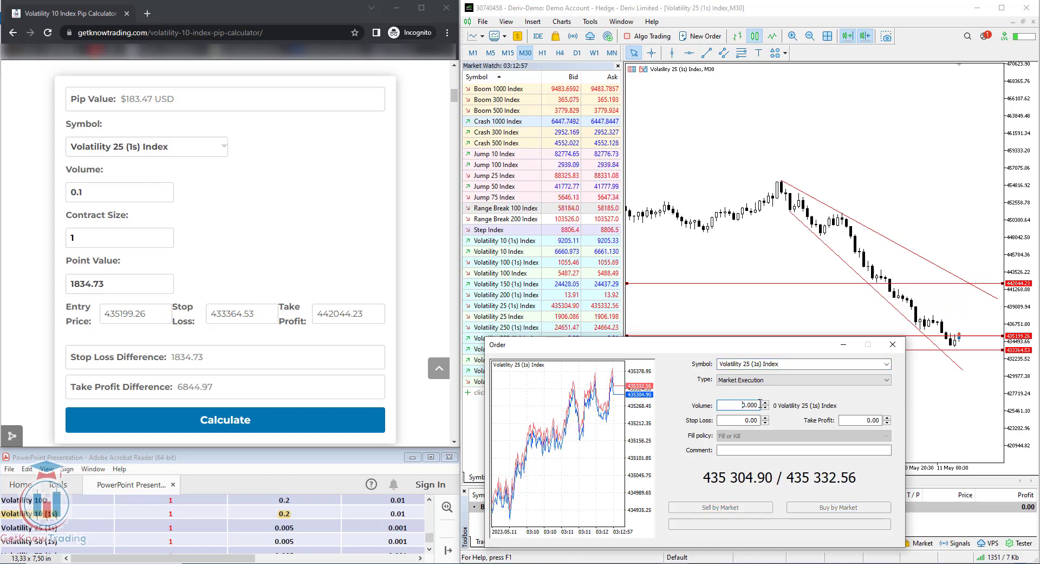
type("1")
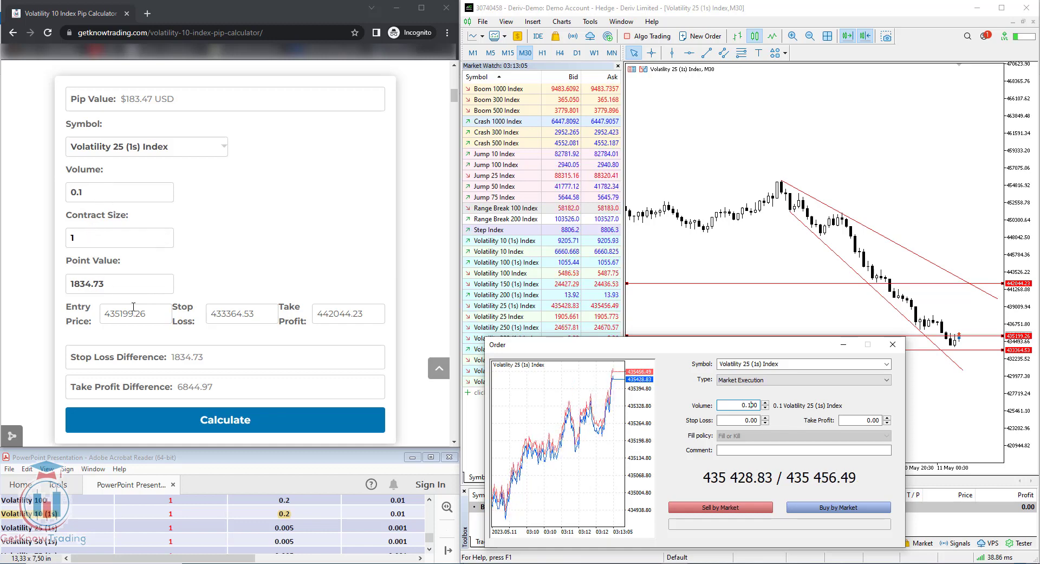
Set the order's stop loss to 433364.53 and take profit to 442044.23 from the calculator, and buy at market.
left_click(204, 324)
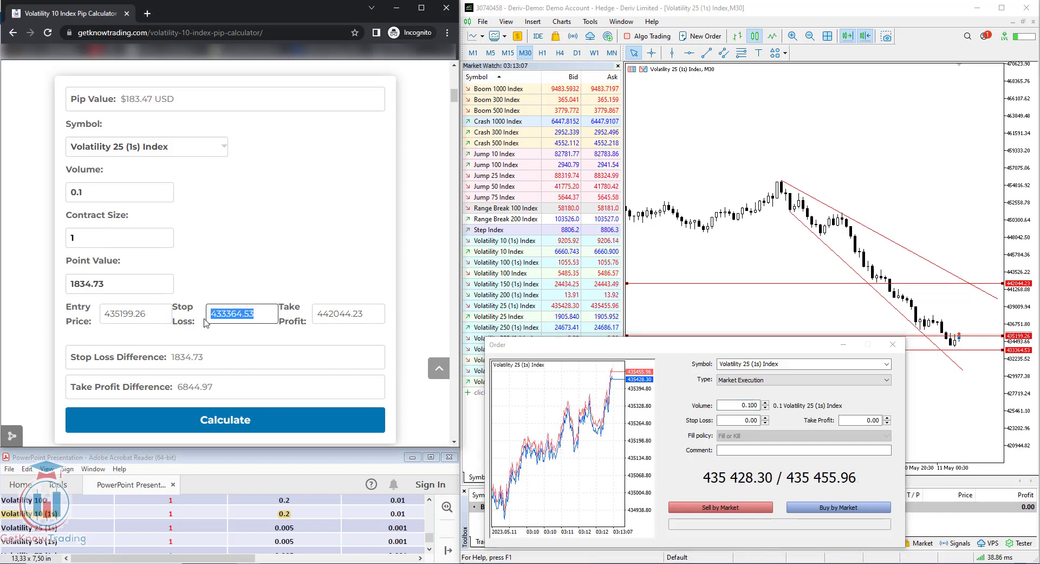
key("ctrl+c")
key("alt+Tab")
key("ctrl+v")
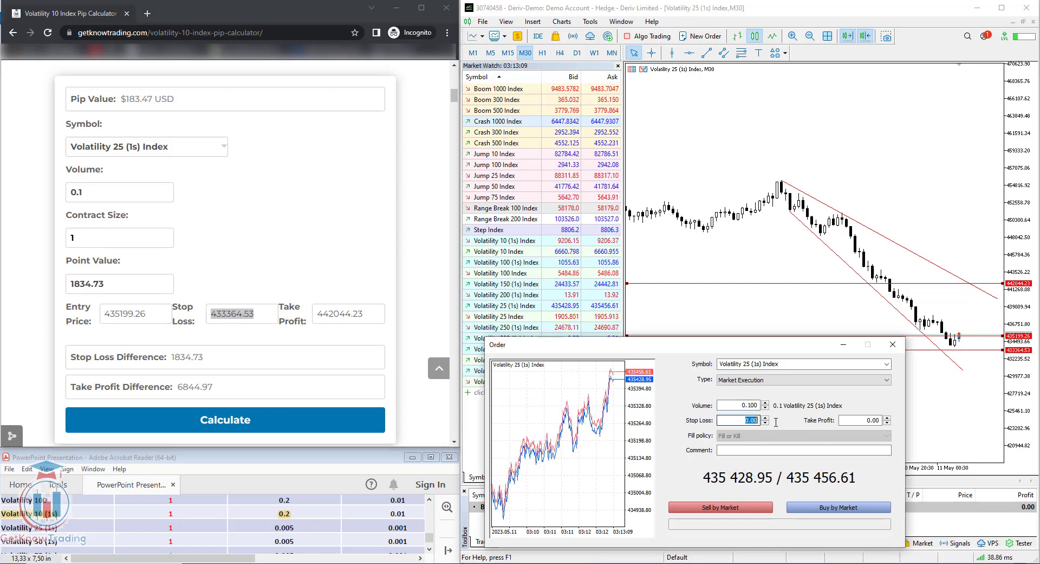
left_click(347, 313)
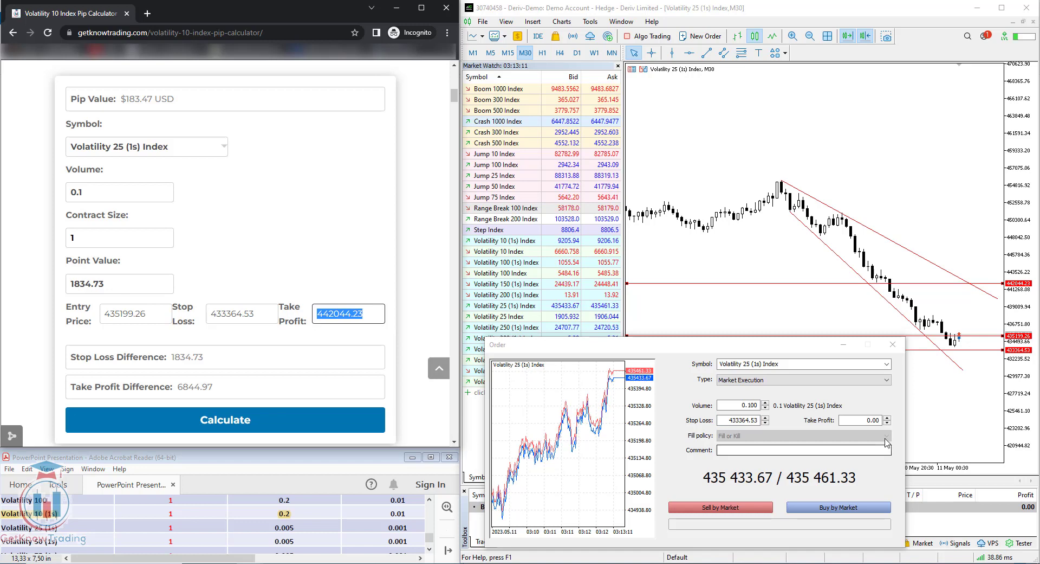
left_click(881, 420)
key("ctrl+v")
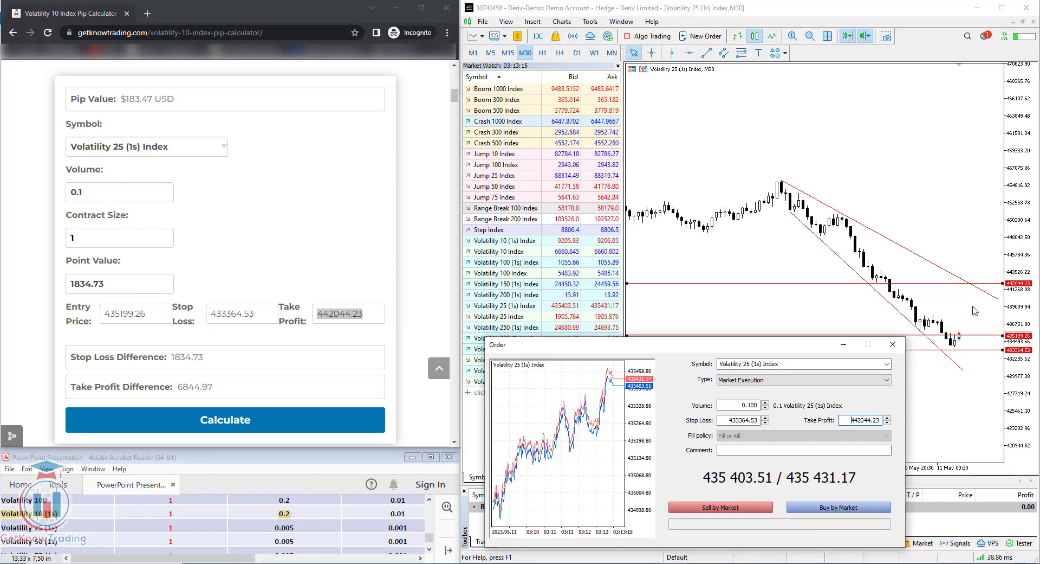
left_click(849, 507)
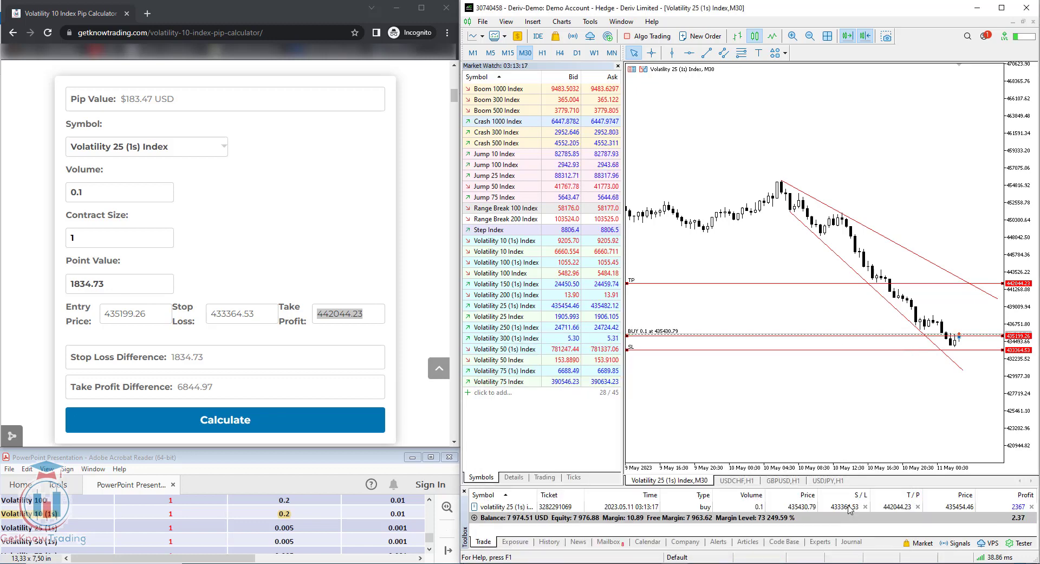
Set the calculator's entry price to the open position's 435430.79 and recalculate the stop loss and take profit differences.
left_click(797, 507)
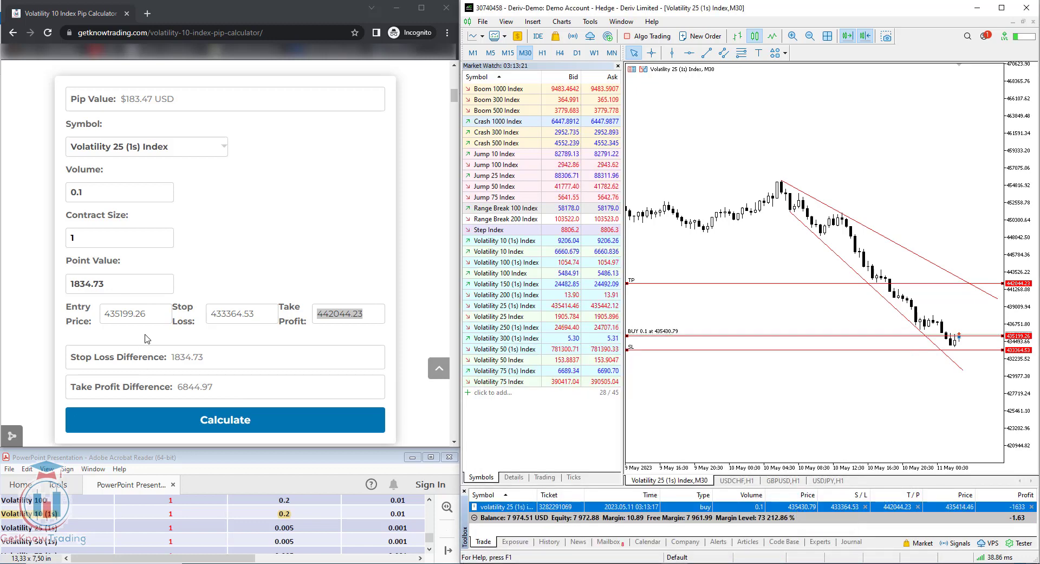
left_click_drag(154, 313, 101, 312)
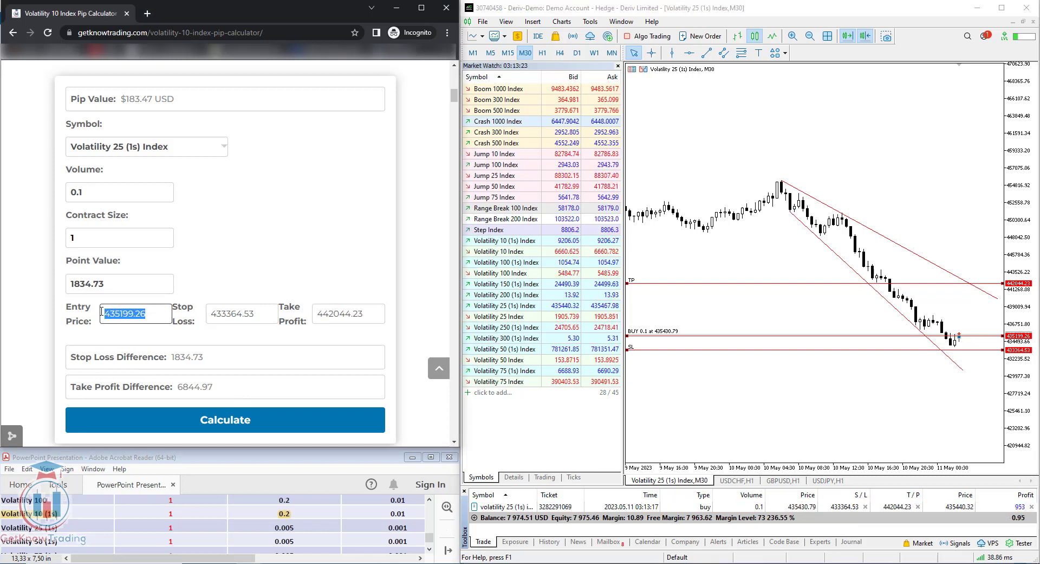
type("4")
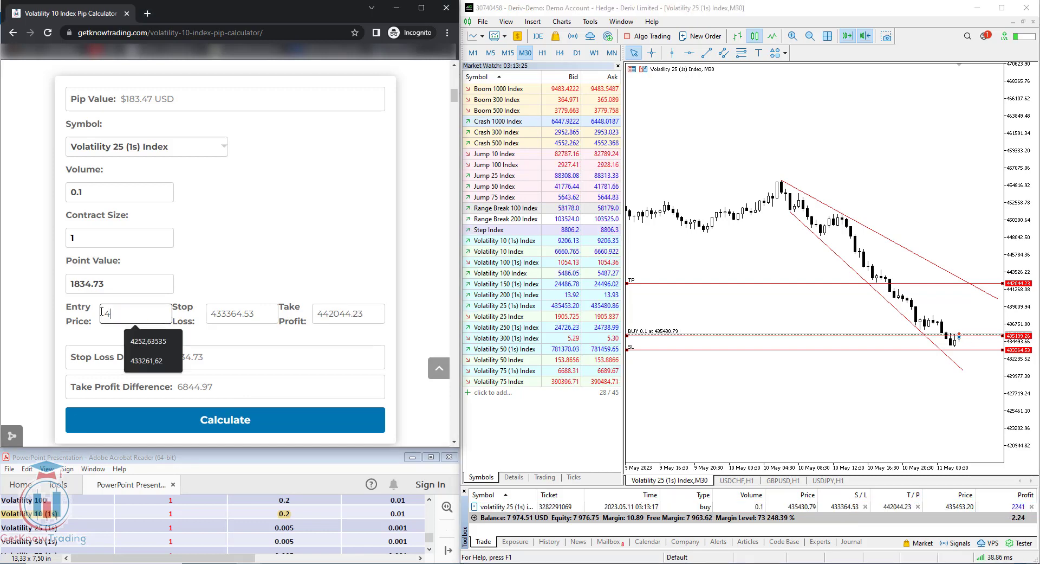
type("3543")
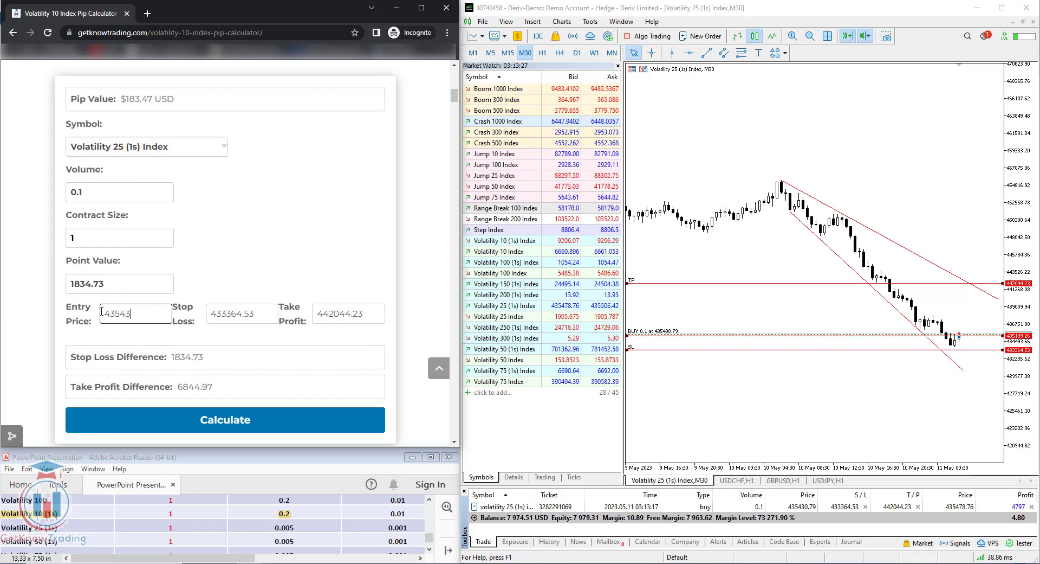
type("0.7")
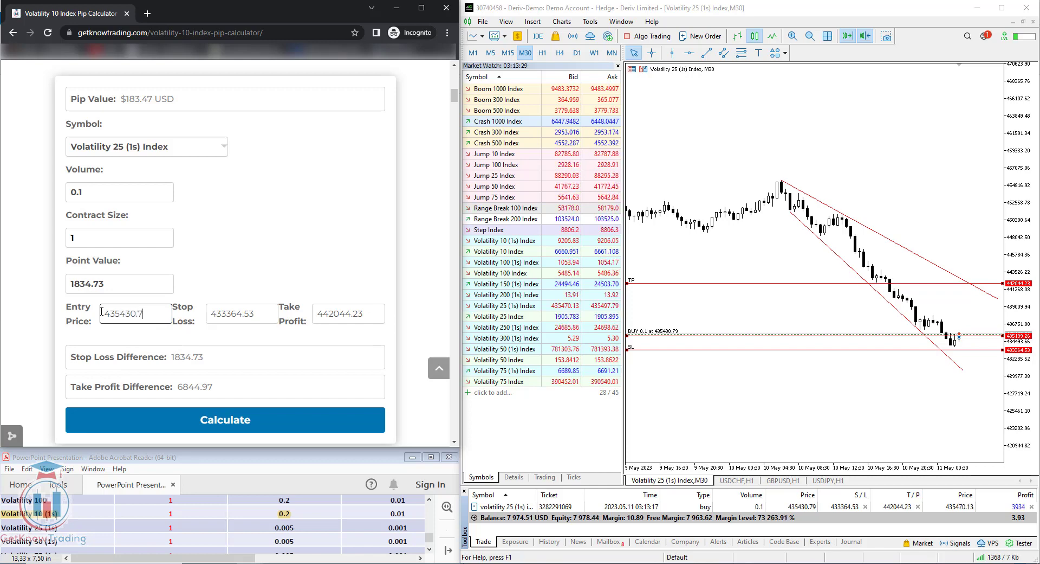
type("9")
left_click(204, 422)
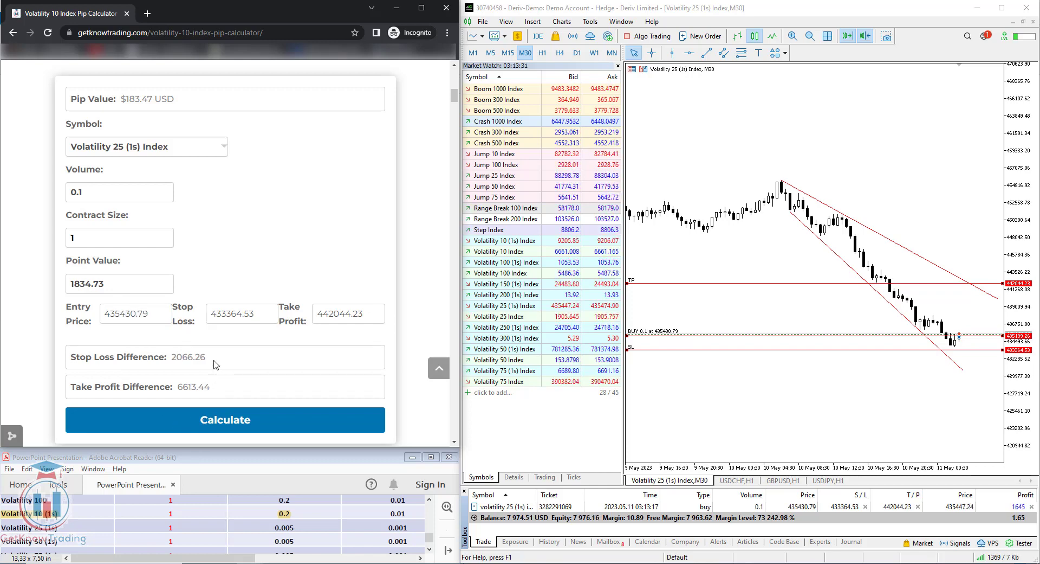
Set the calculator's point value to the stop loss difference of 2066.26, calculate, and check the loss at the chart's stop loss line.
left_click_drag(206, 356, 173, 356)
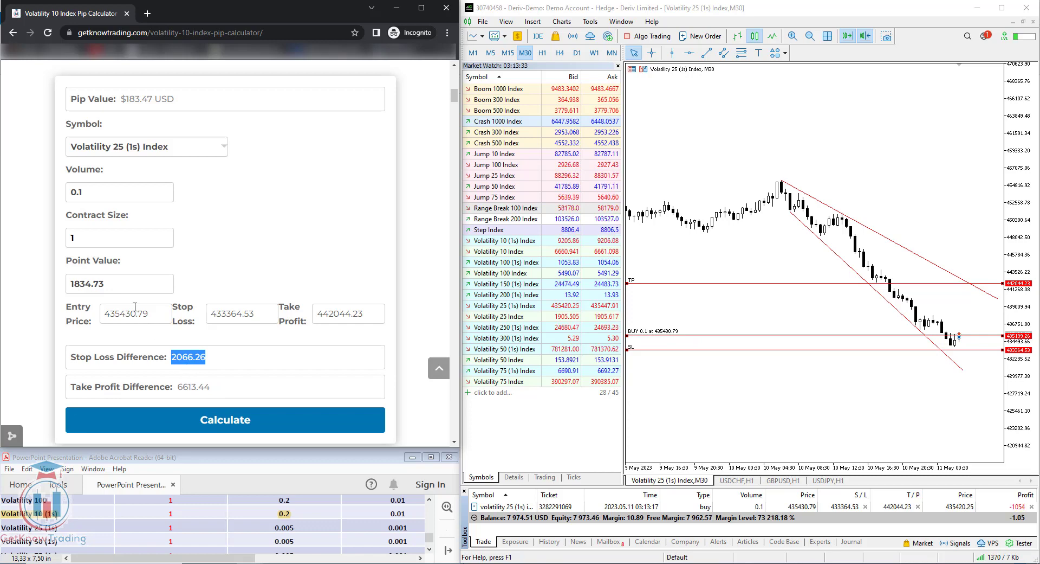
left_click_drag(115, 283, 65, 288)
key("ctrl+v")
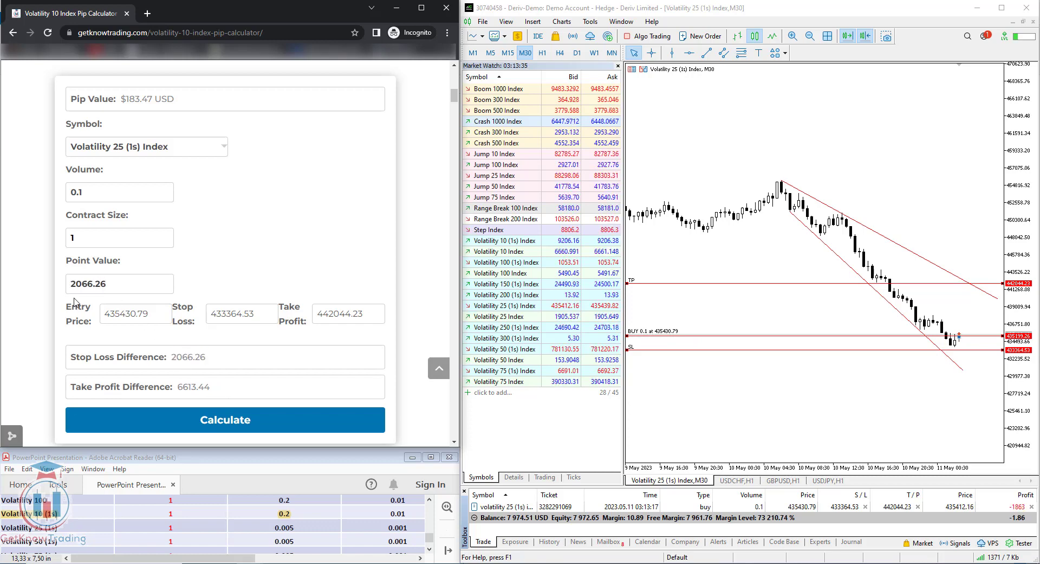
left_click(221, 415)
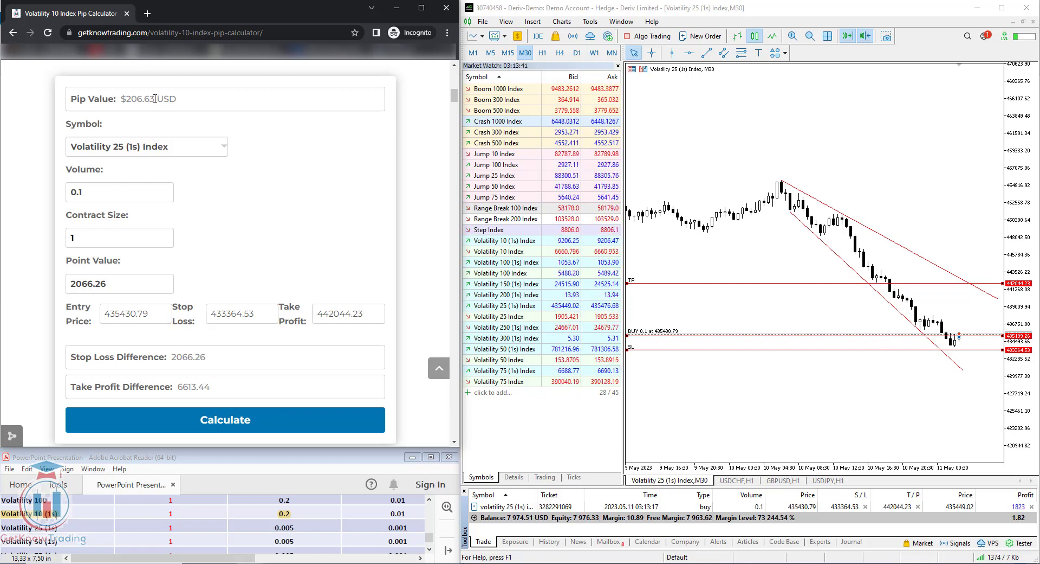
left_click(645, 271)
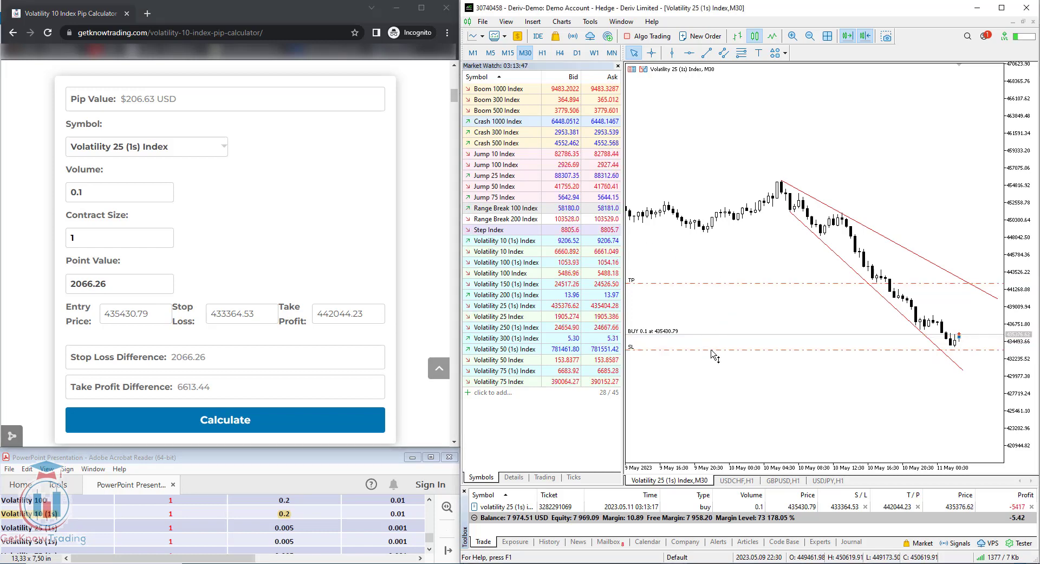
mouse_move(713, 354)
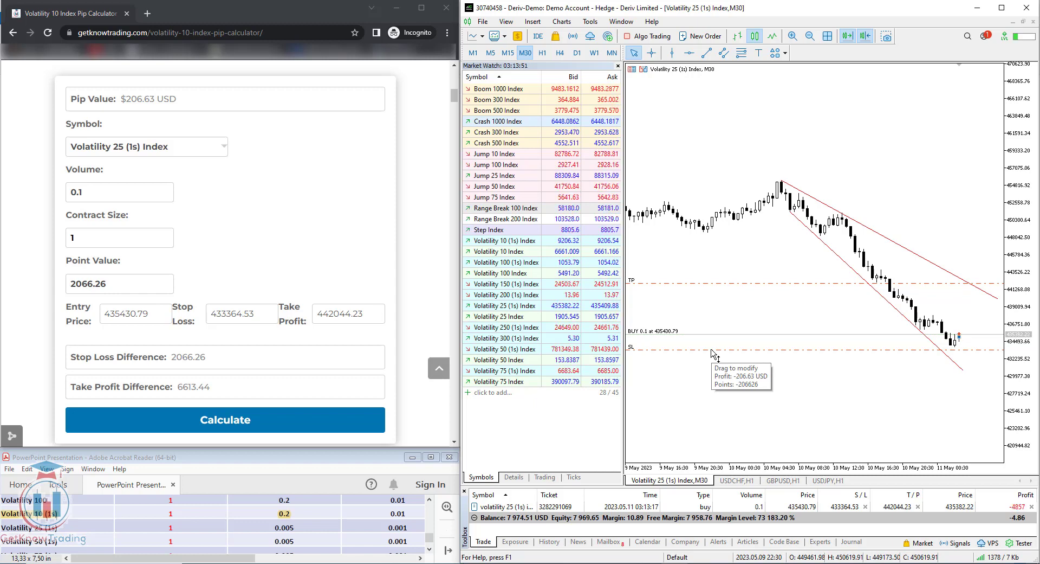
Set the calculator's point value to the take profit difference of 6613.44, calculate, and check the chart's take profit line.
double_click(202, 383)
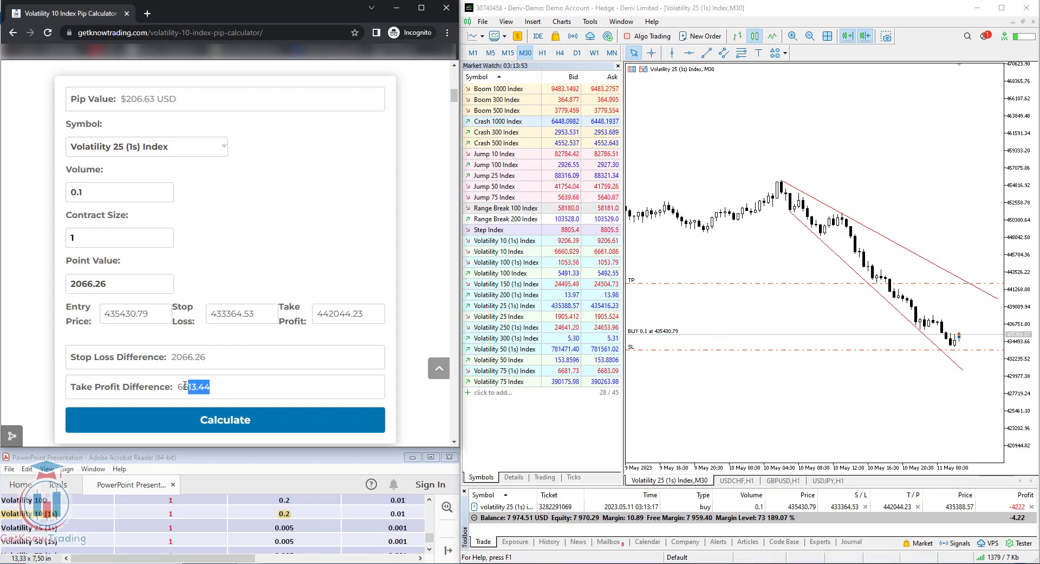
left_click_drag(109, 284, 46, 289)
key("ctrl+v")
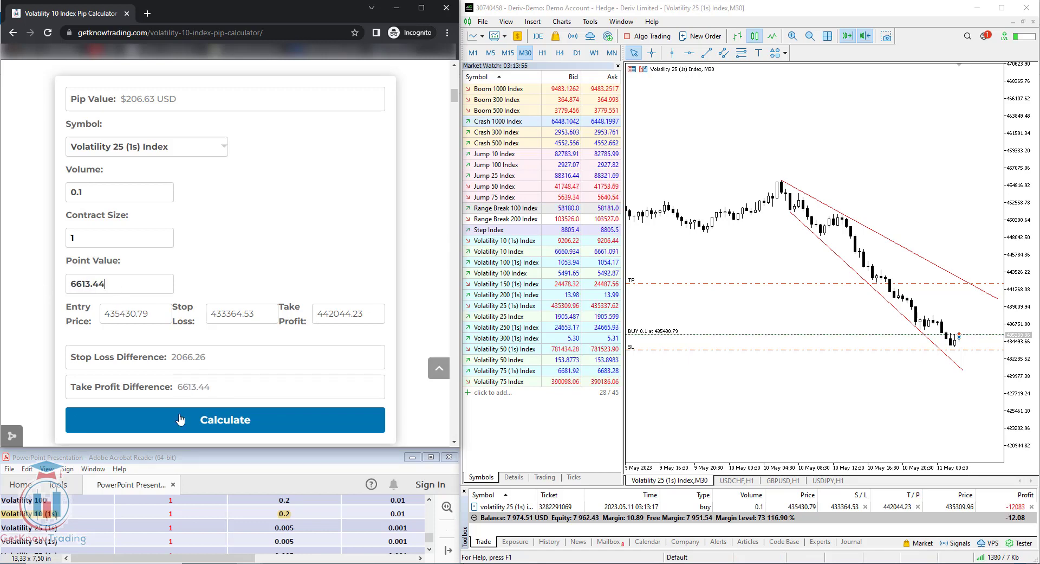
left_click(182, 419)
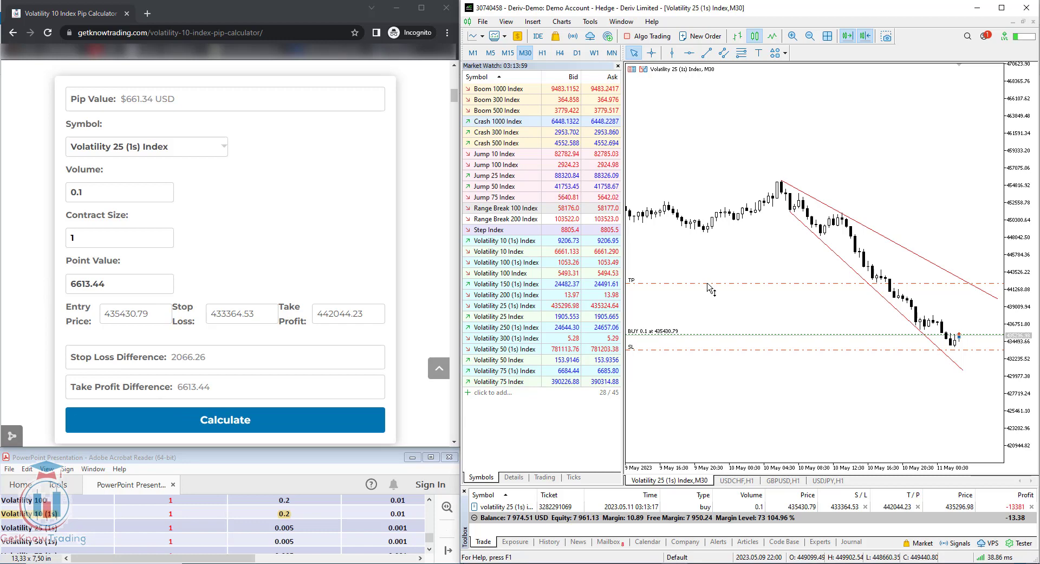
mouse_move(711, 287)
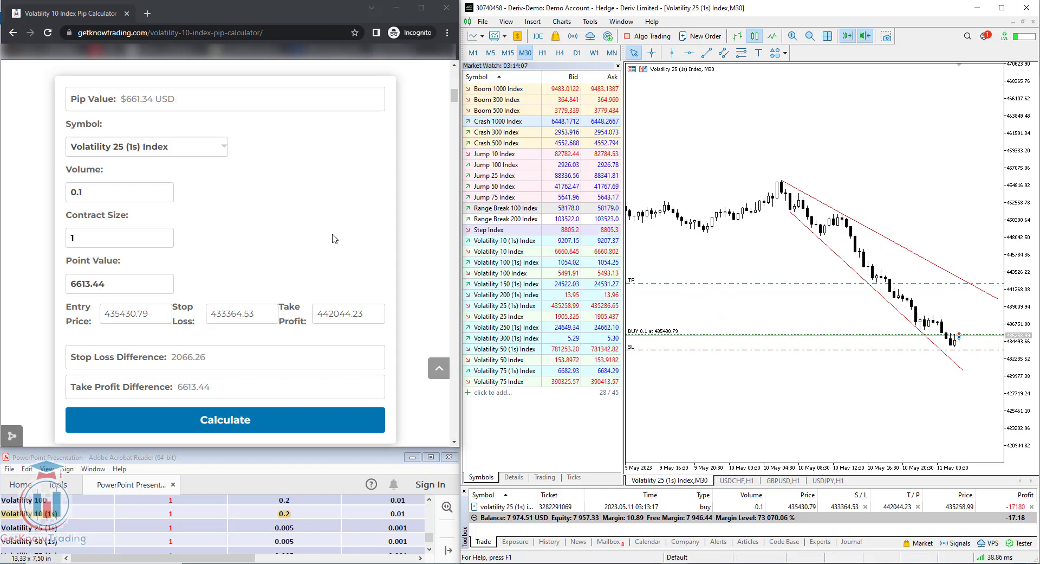
Change the calculator's volume to 0.112, recalculate, and highlight the new pip value.
left_click(305, 231)
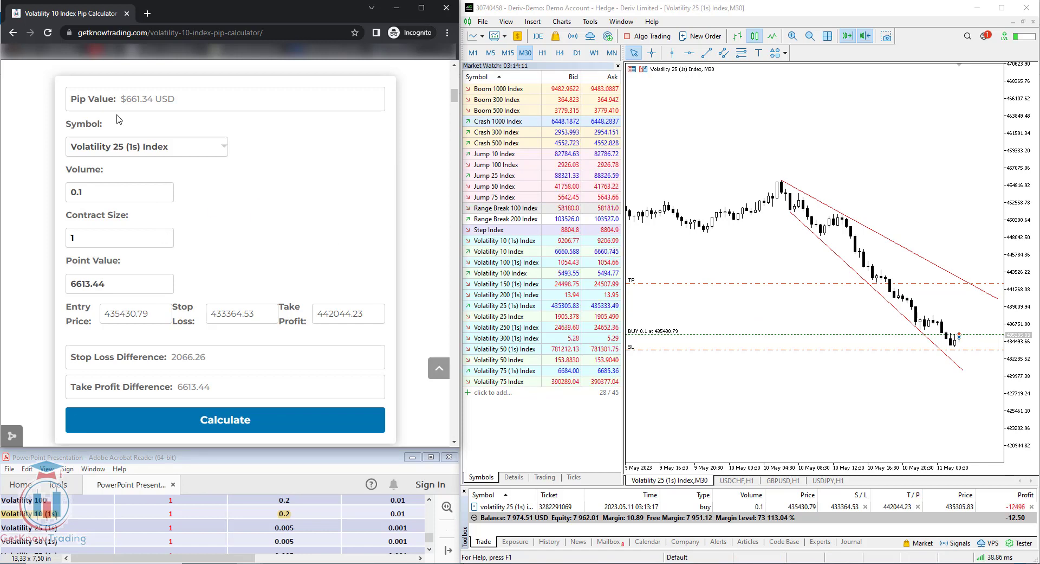
left_click_drag(97, 188, 66, 193)
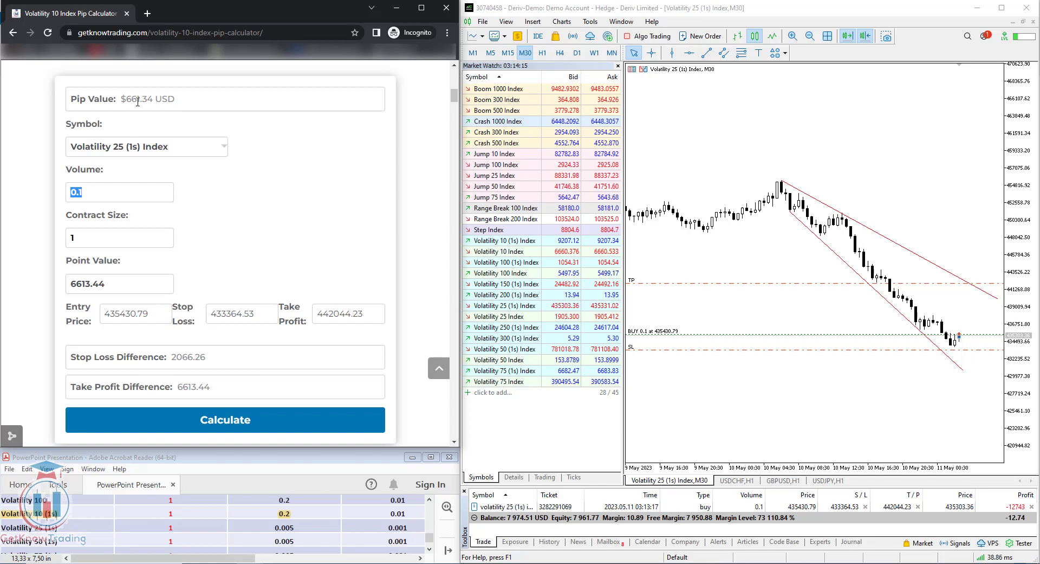
left_click(92, 194)
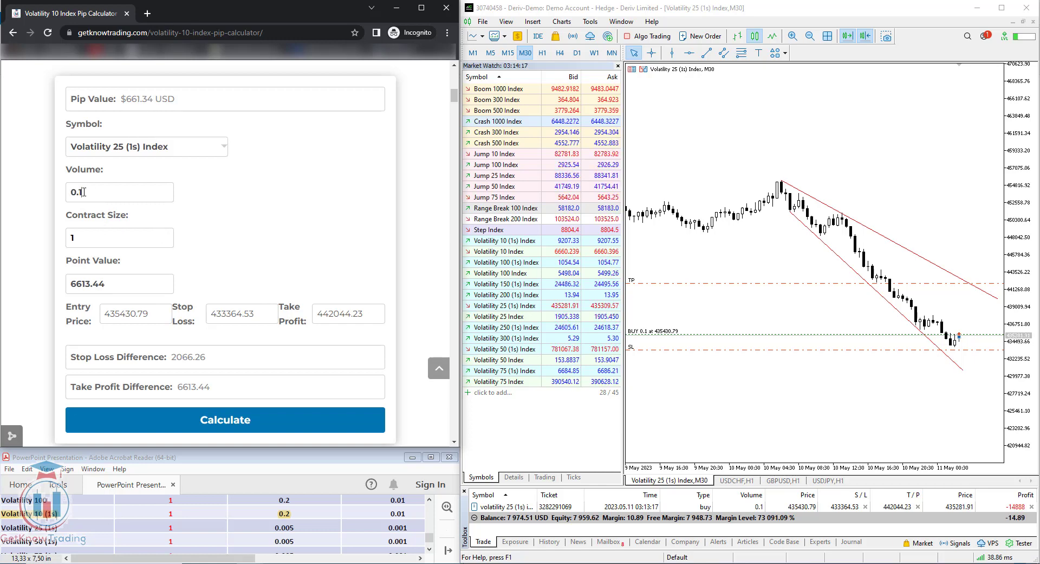
type("23")
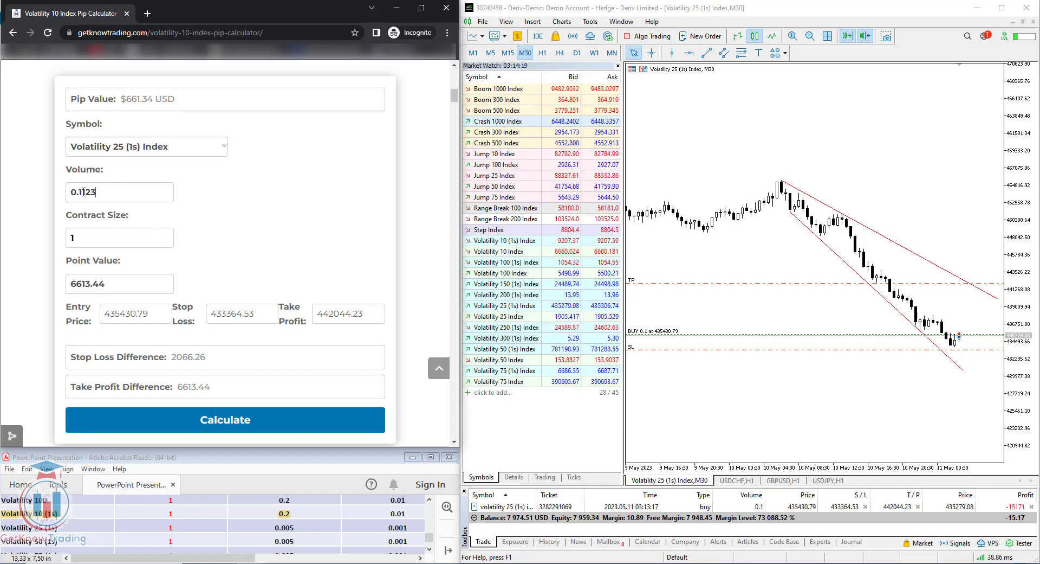
key("BackSpace")
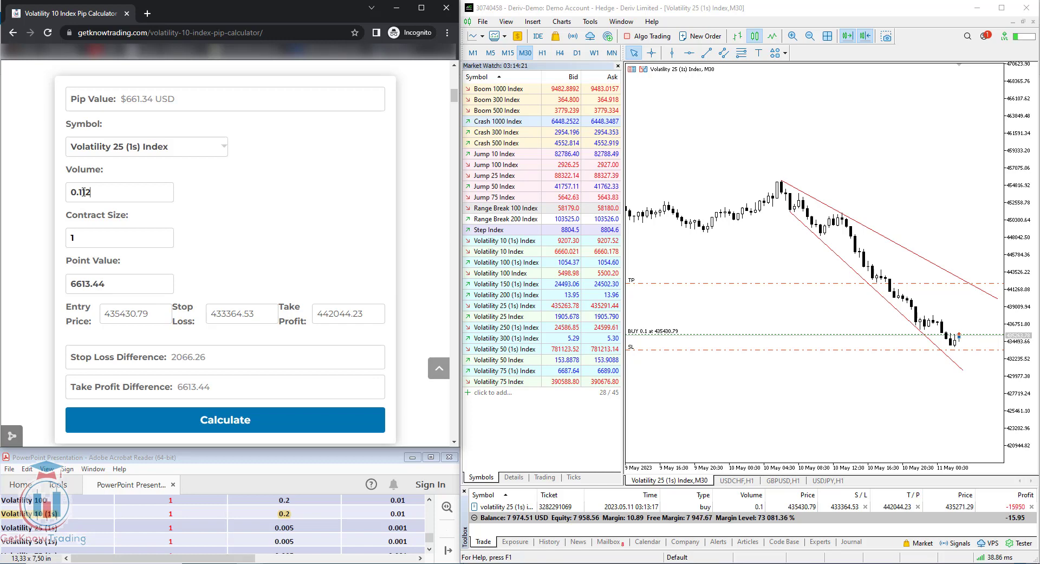
left_click(220, 424)
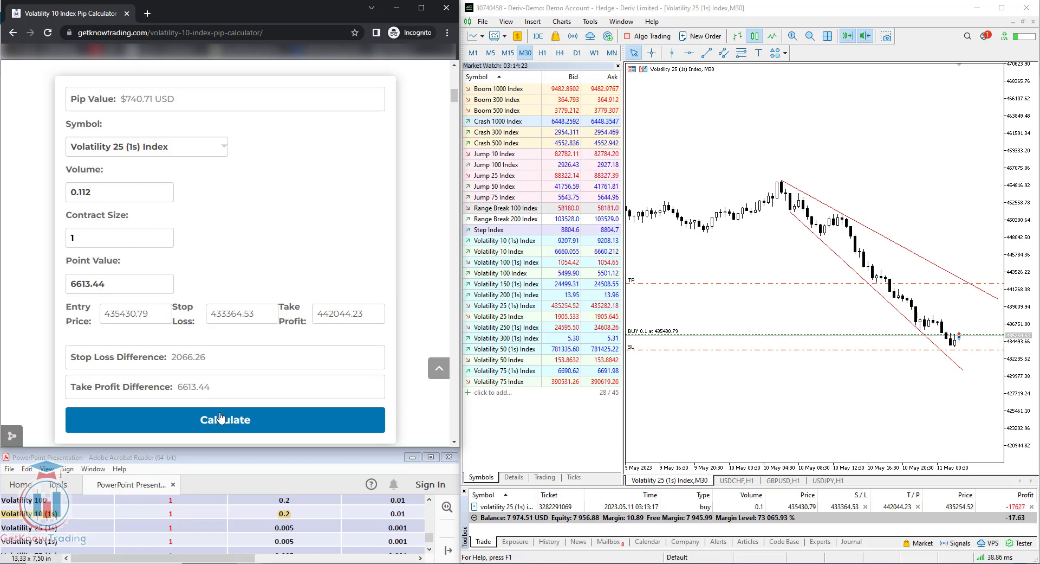
left_click_drag(174, 98, 127, 98)
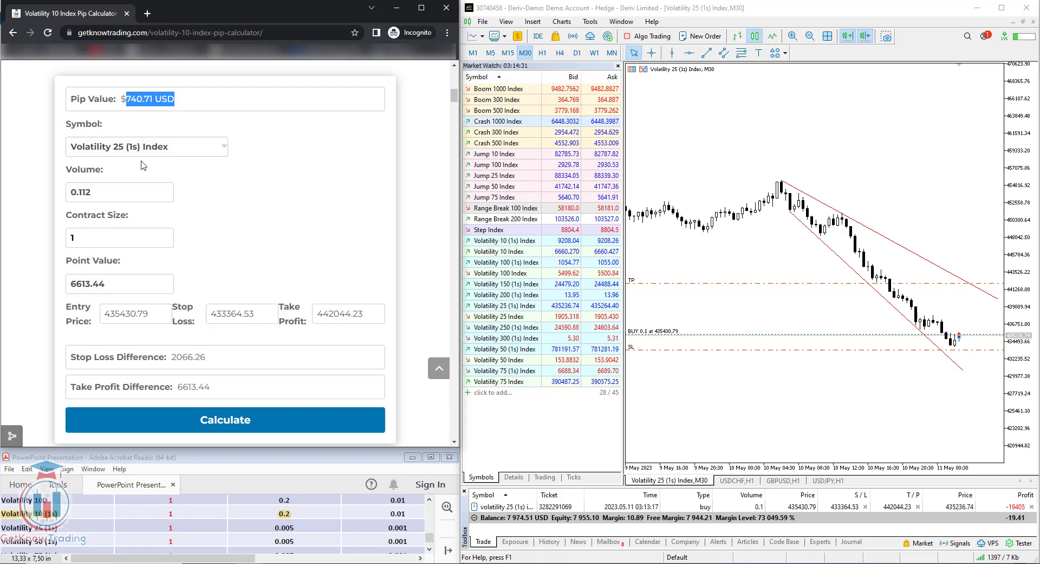
left_click(405, 172)
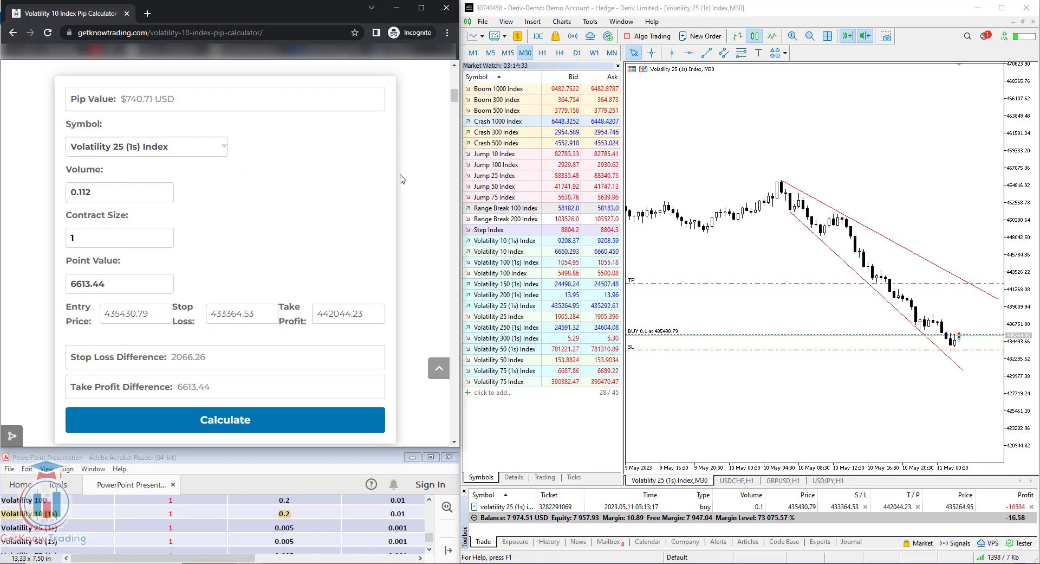